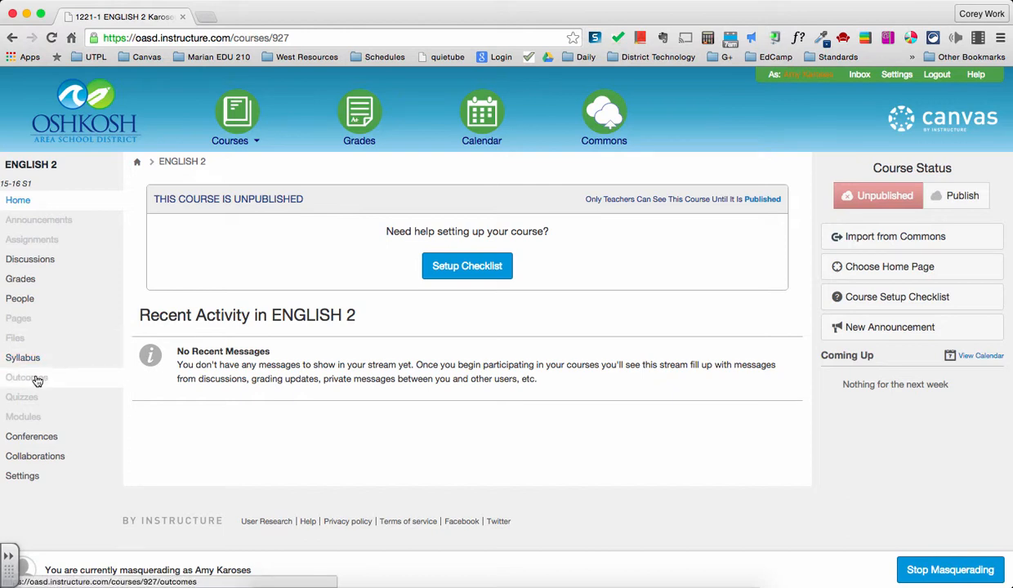
Open the Outcomes page of the ENGLISH 2 course and start finding existing outcomes to import
mouse_move(247, 143)
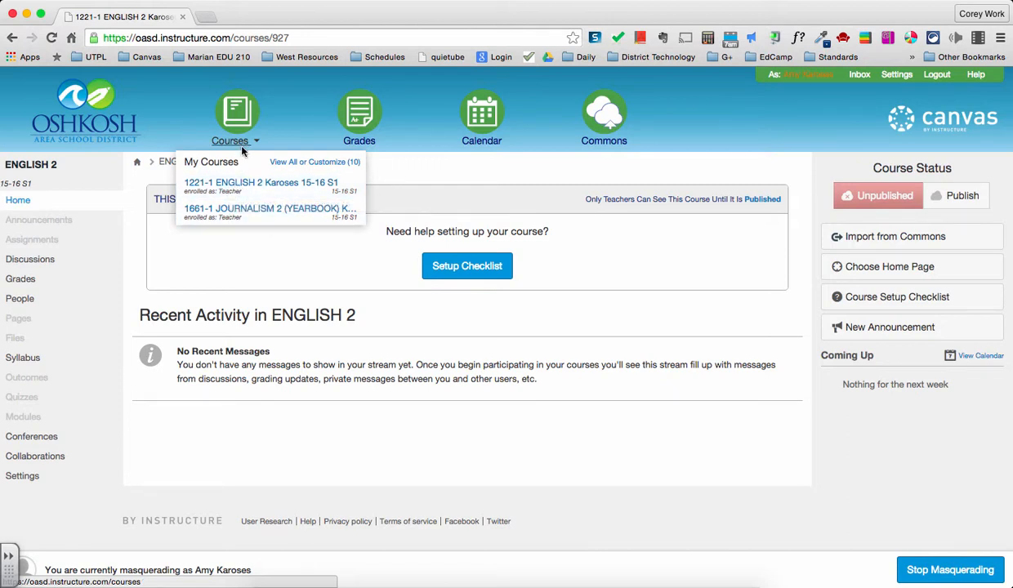
left_click(240, 190)
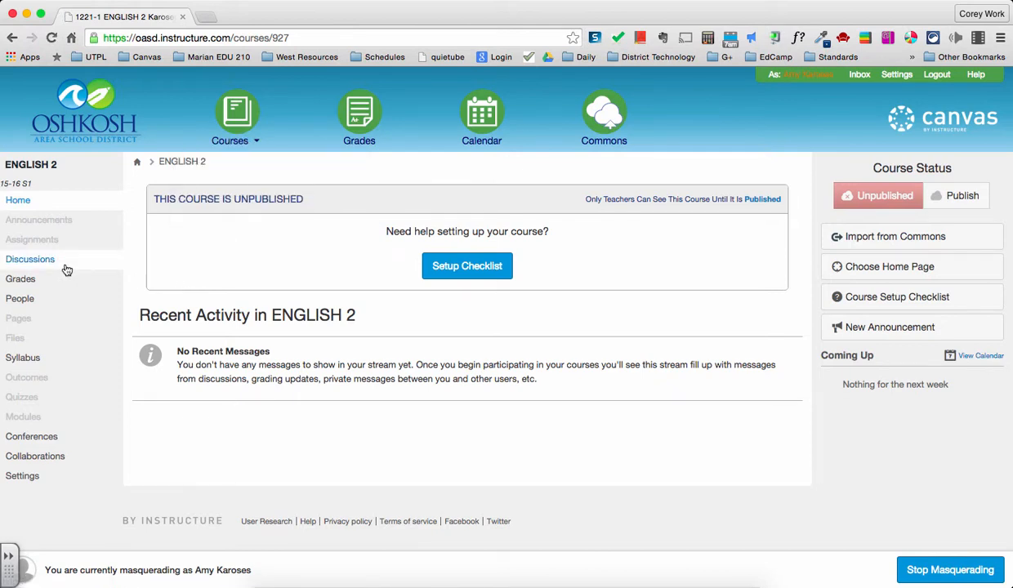
left_click(35, 385)
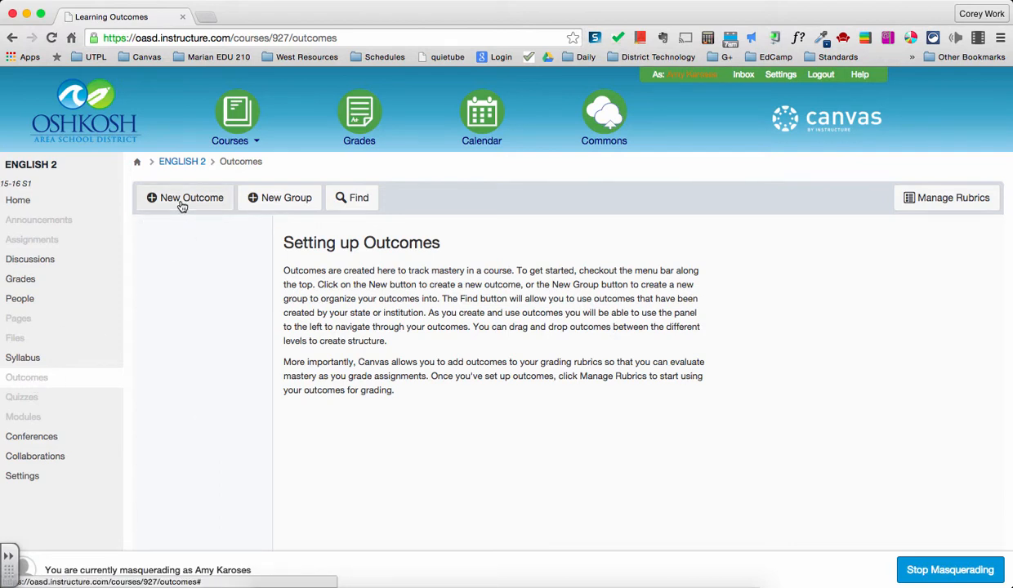
left_click(357, 198)
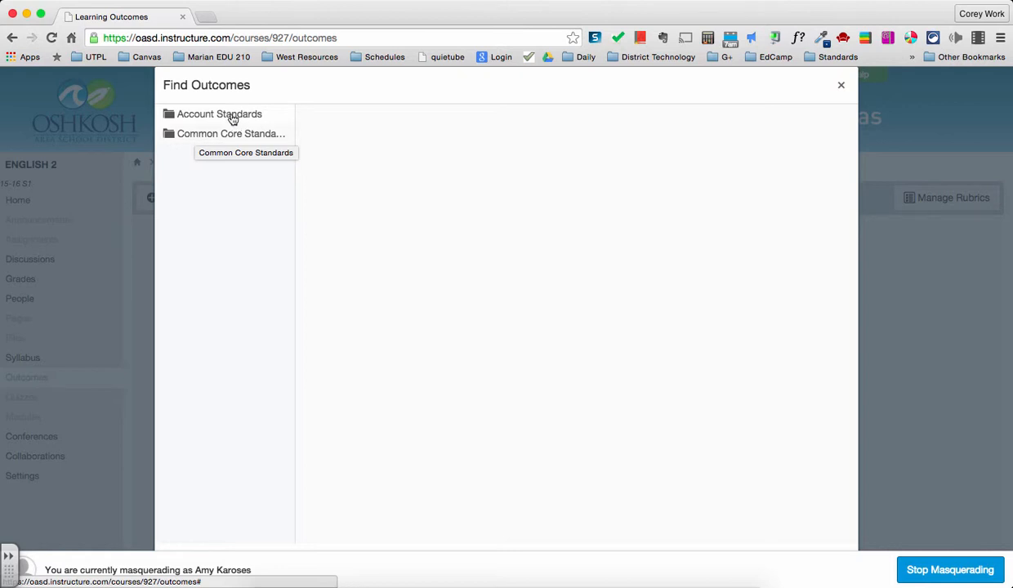
Browse the Account Standards to the ENGLISH department folder of the Oshkosh Area School District
left_click(206, 120)
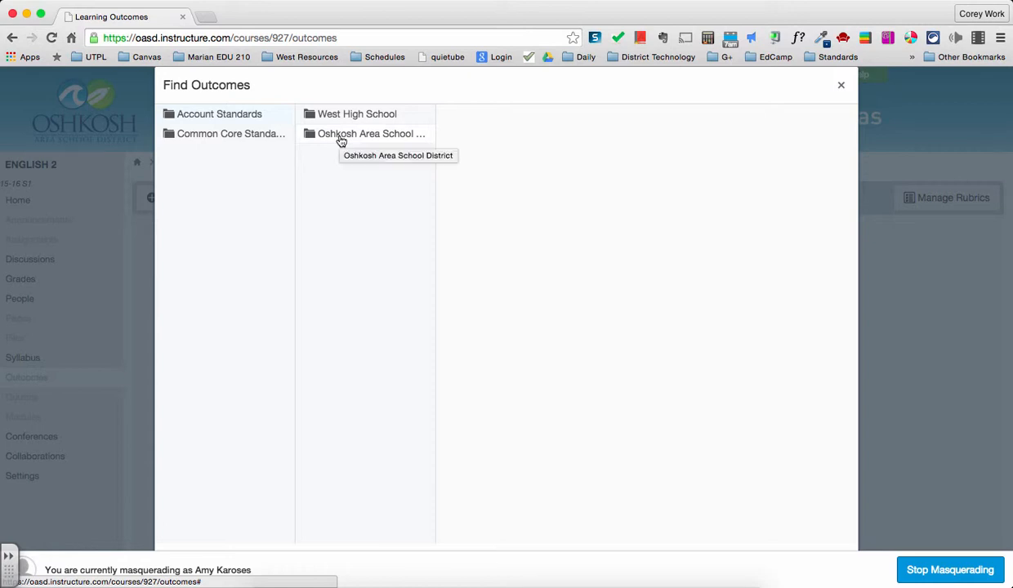
left_click(325, 141)
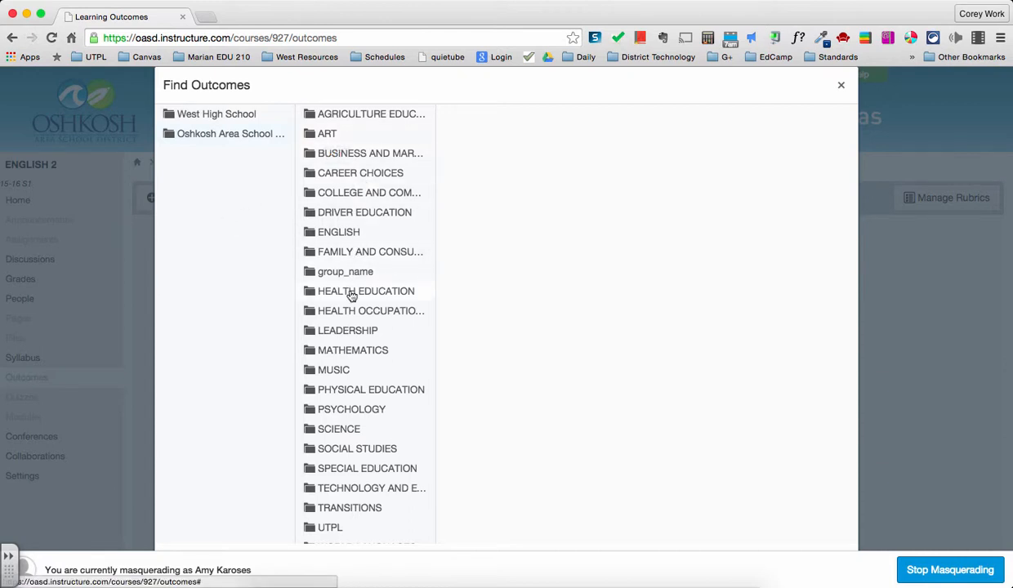
scroll(351, 296, "down", 3)
scroll(351, 296, "up", 3)
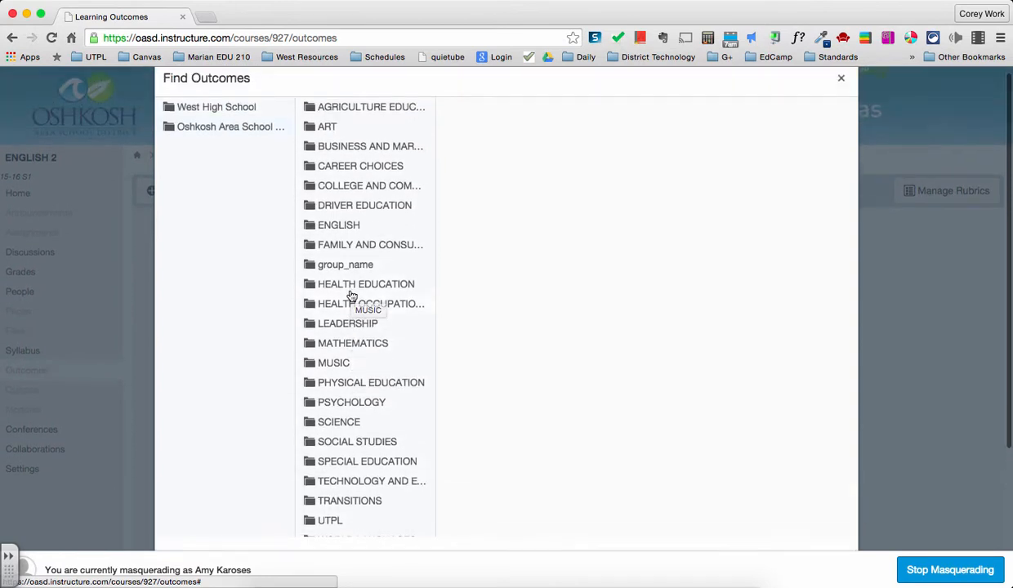
scroll(352, 296, "up", 1)
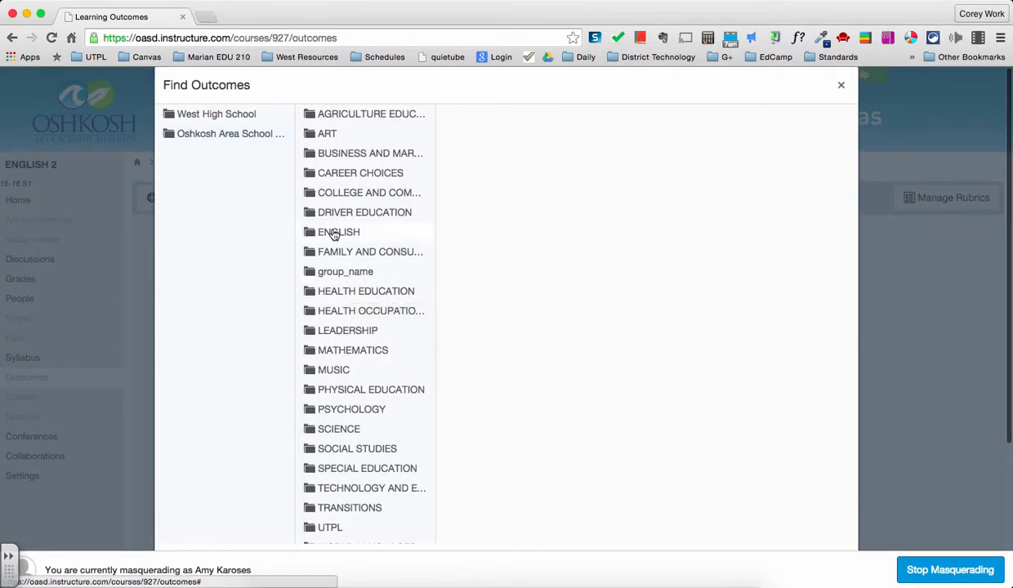
left_click(330, 234)
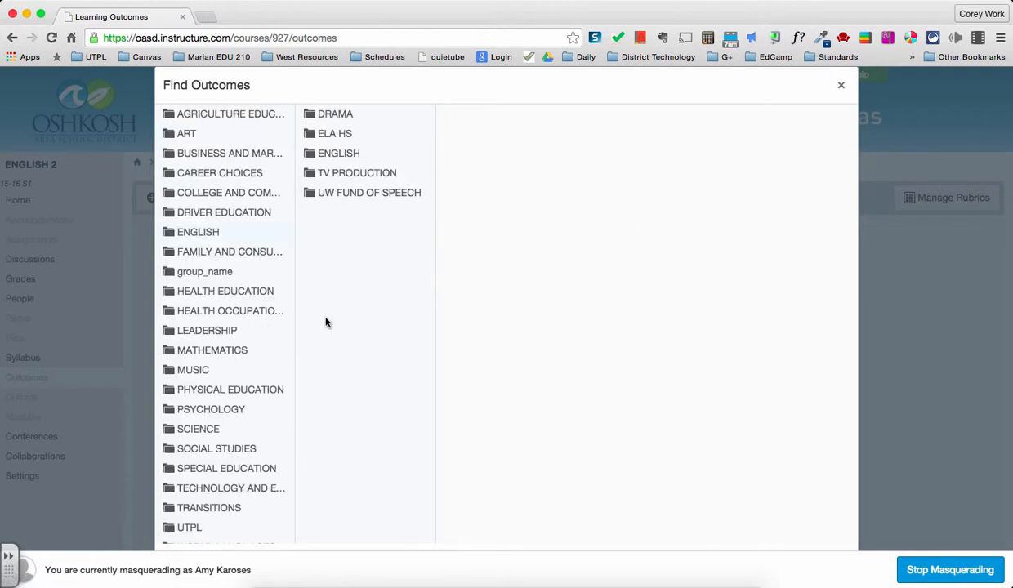
Examine the department folders, the ENGLISH subfolders and the levels above them in the outcome hierarchy
scroll(326, 323, "down", 3)
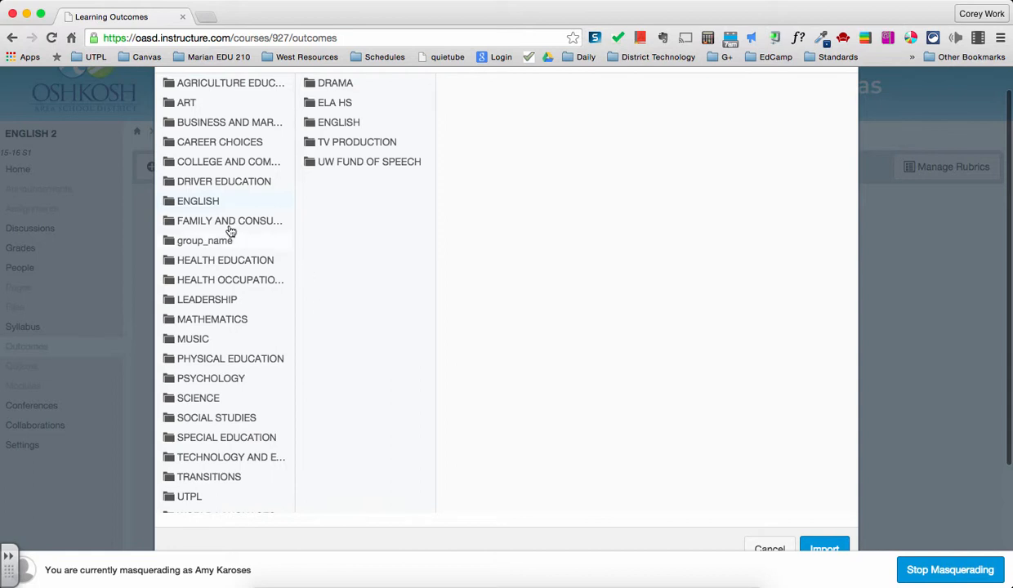
scroll(362, 341, "down", 3)
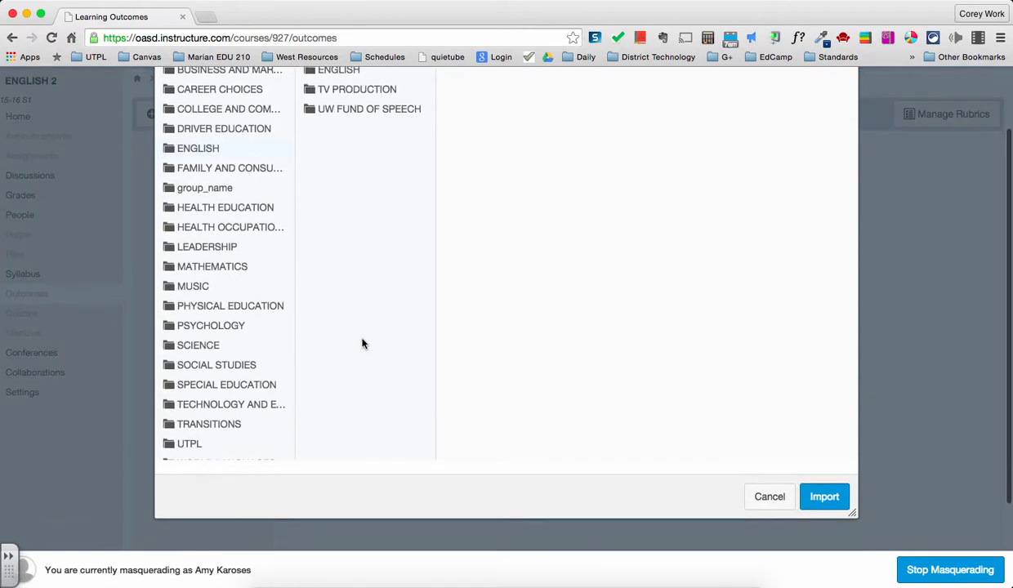
scroll(233, 385, "left", 3)
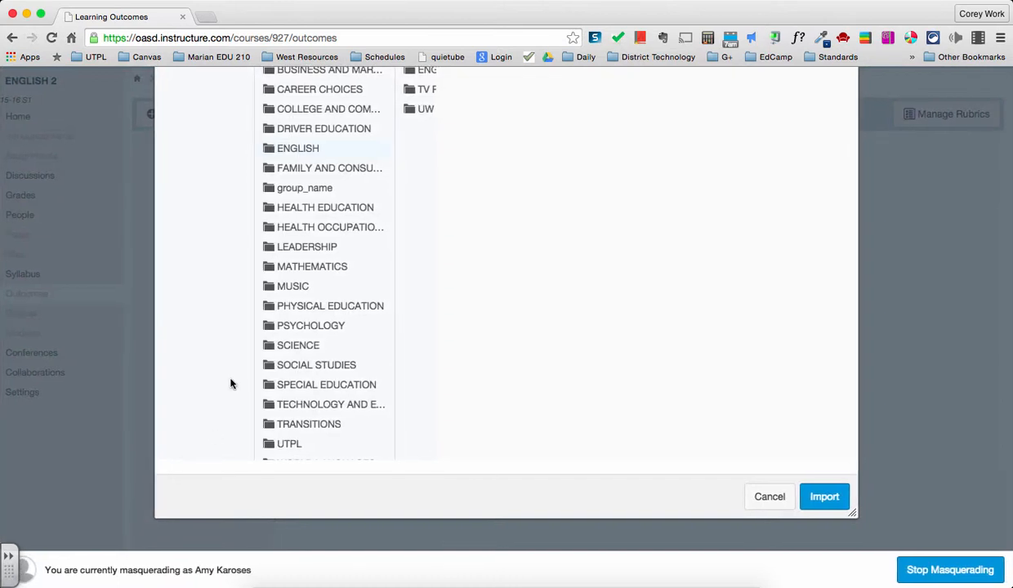
scroll(232, 384, "right", 3)
scroll(231, 384, "up", 3)
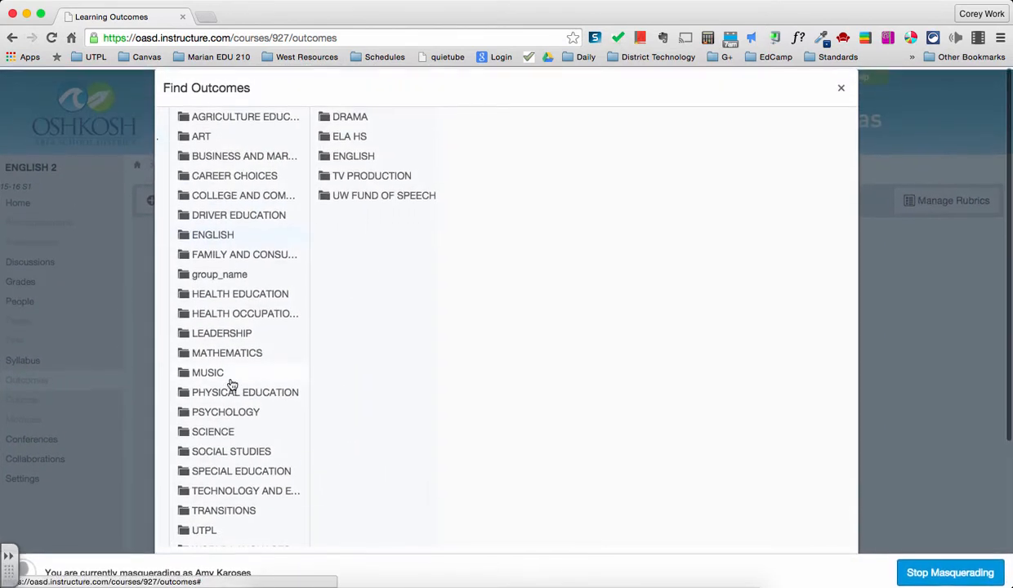
scroll(232, 384, "left", 5)
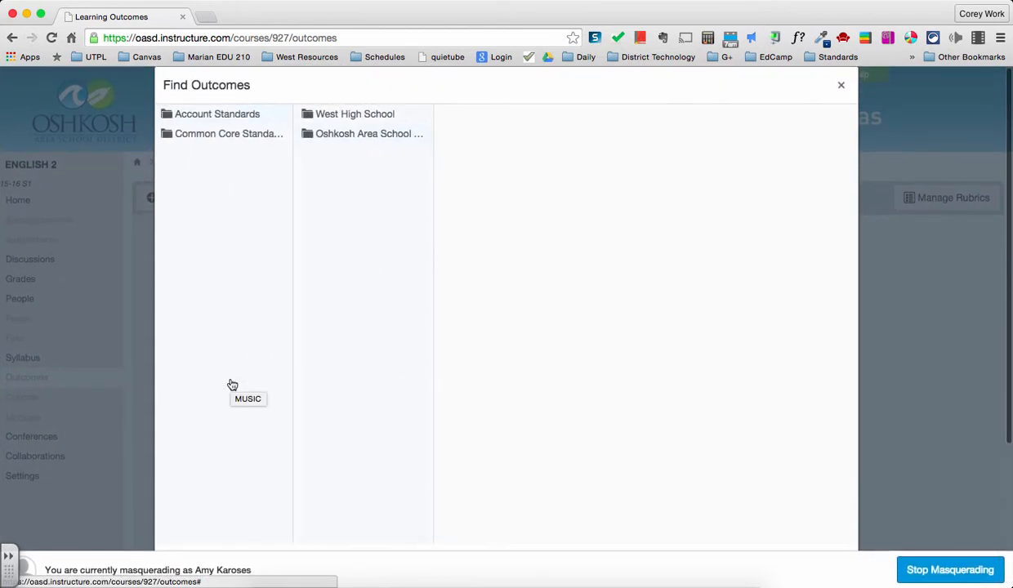
scroll(232, 384, "right", 5)
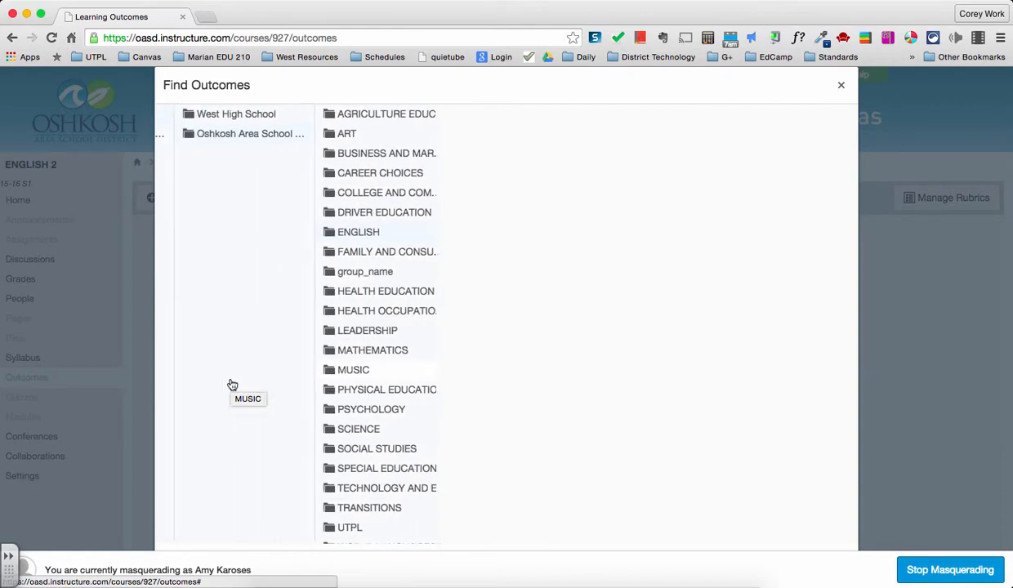
scroll(232, 384, "right", 4)
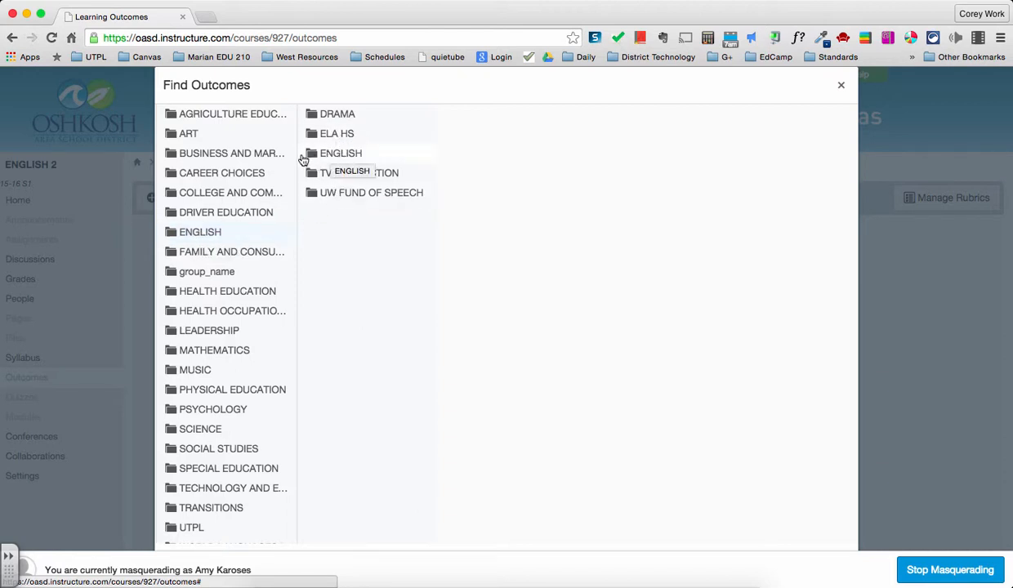
Open the ENGLISH subfolder within the ENGLISH department and look through its list of outcomes
left_click(329, 154)
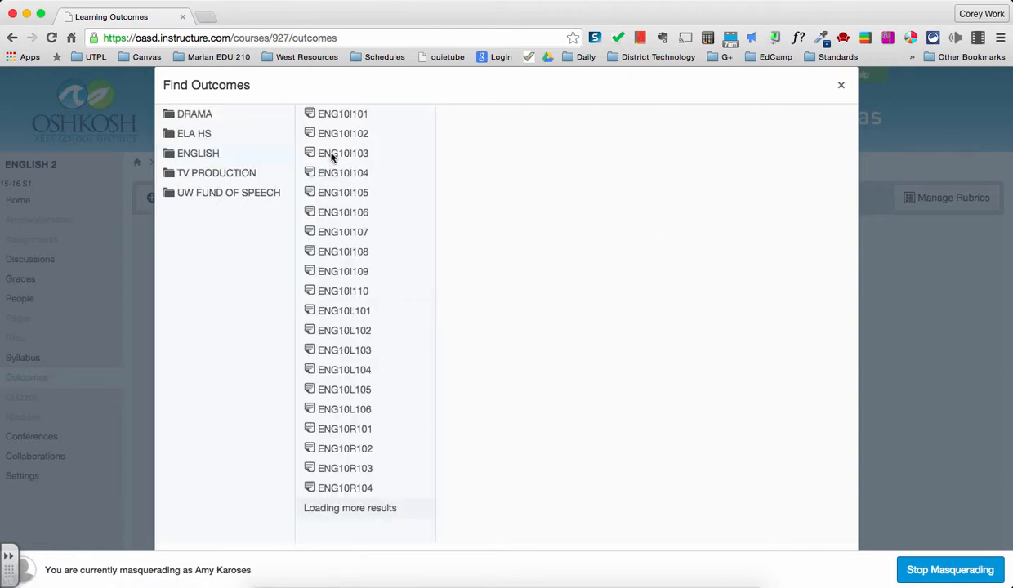
scroll(329, 296, "down", 10)
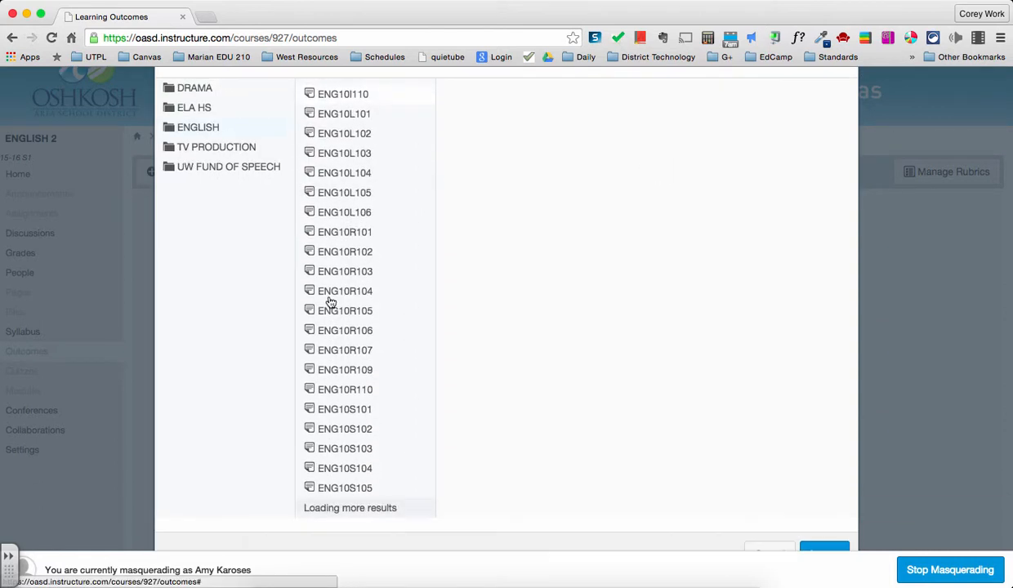
scroll(329, 301, "up", 10)
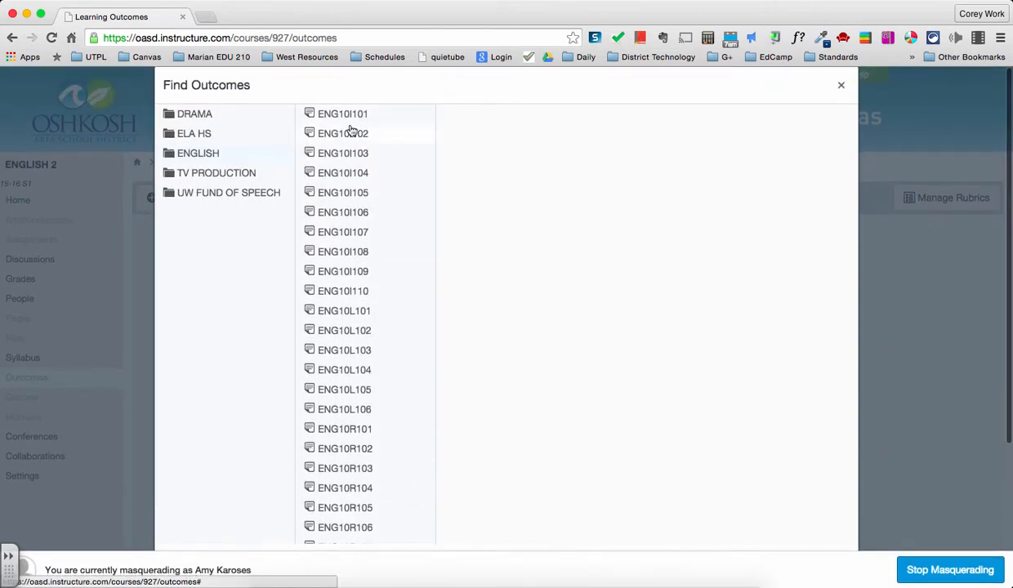
Review the descriptions and ratings of outcomes ENG10I101 and ENG10I104, and return to the whole ENGLISH group
left_click(335, 118)
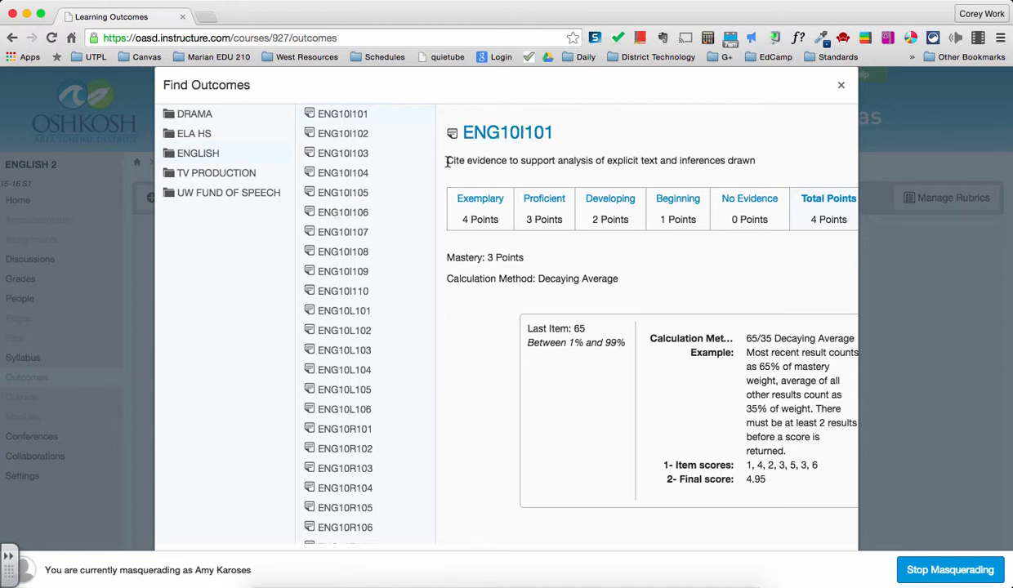
left_click_drag(447, 161, 752, 157)
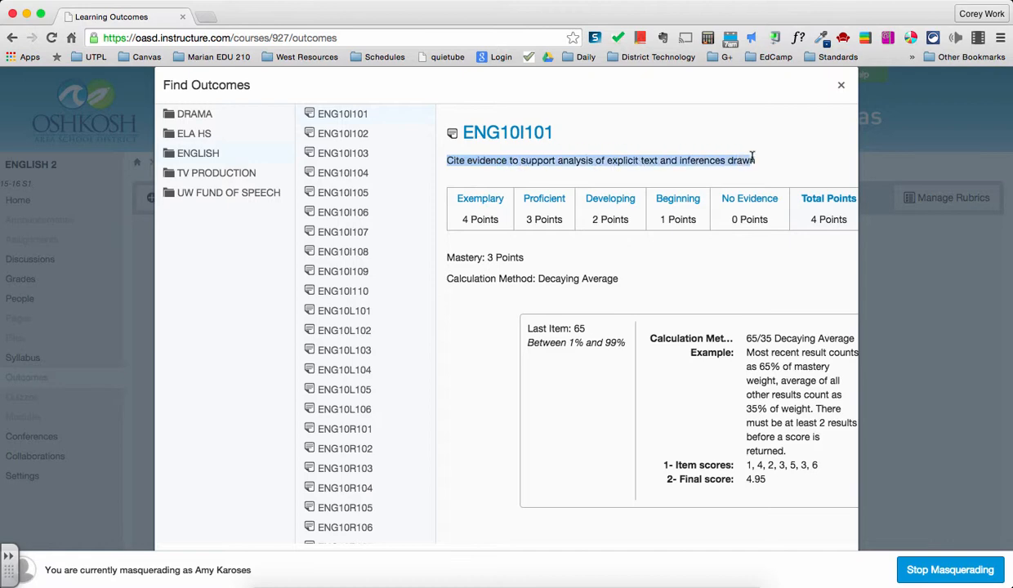
left_click(336, 172)
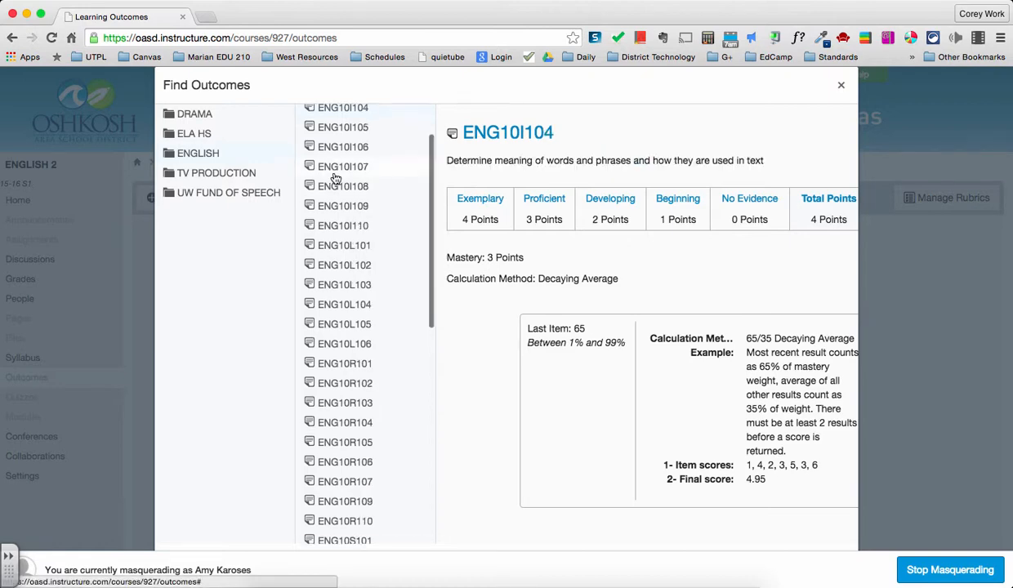
scroll(468, 318, "down", 5)
scroll(468, 318, "up", 5)
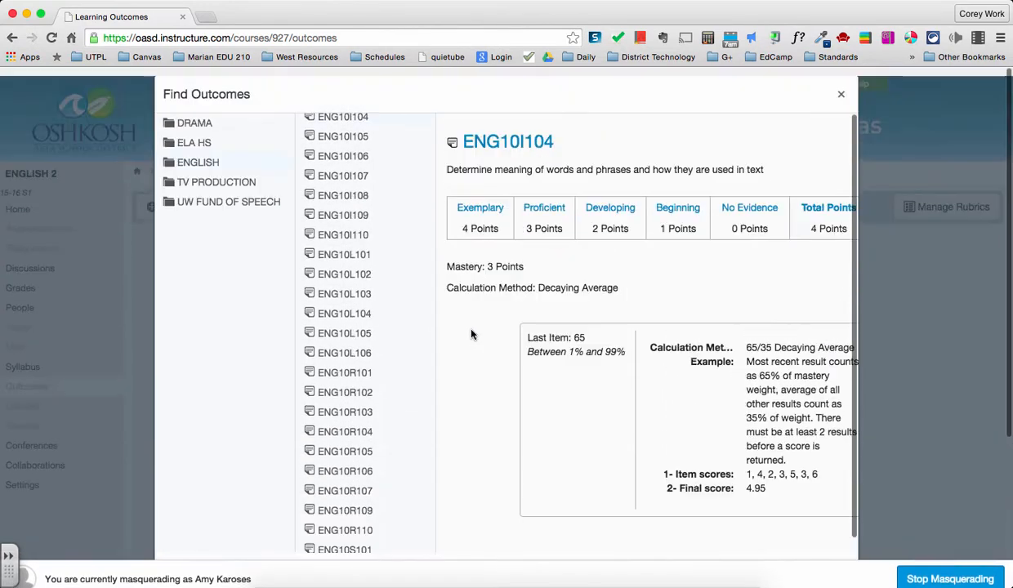
left_click(173, 159)
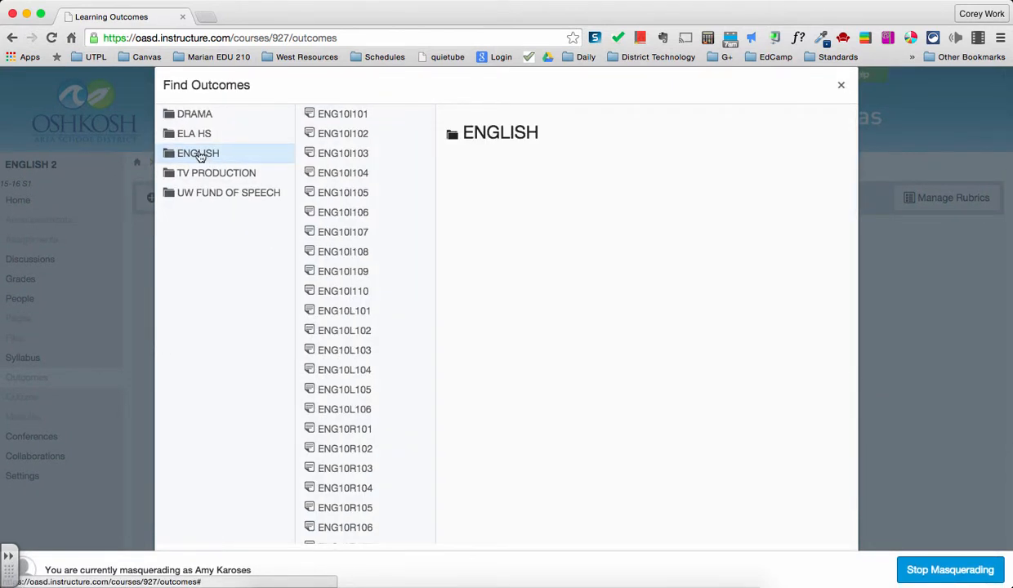
scroll(210, 285, "down", 2)
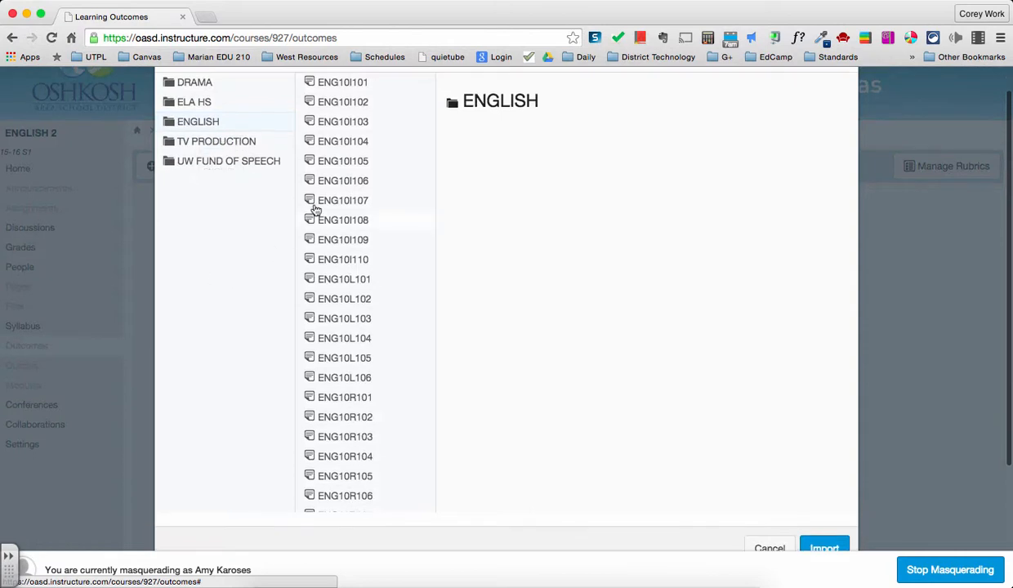
scroll(335, 179, "up", 2)
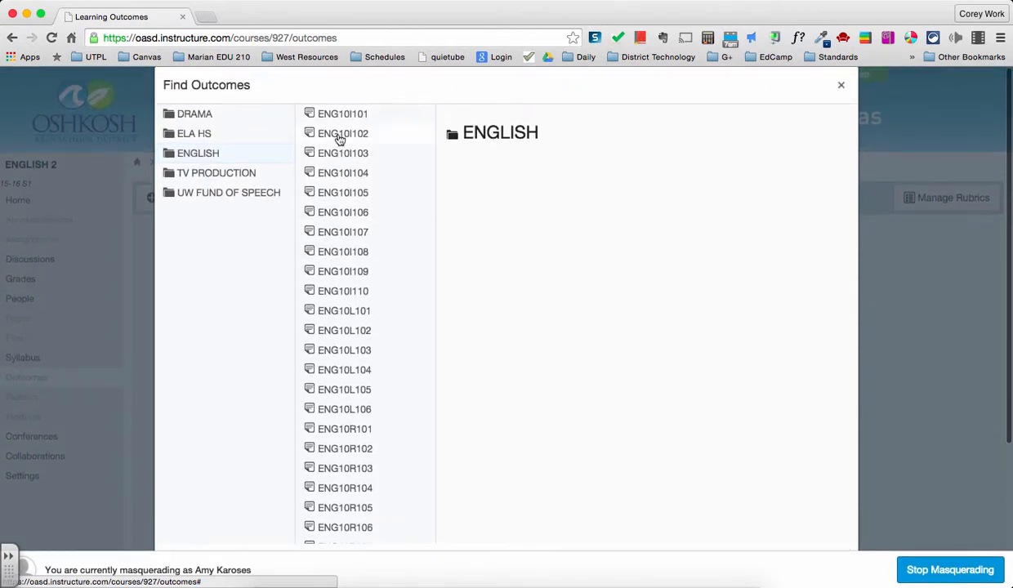
Review the descriptions and ratings of outcomes ENG10I102 and ENG10R105 in the ENGLISH group
left_click(339, 139)
scroll(341, 245, "down", 3)
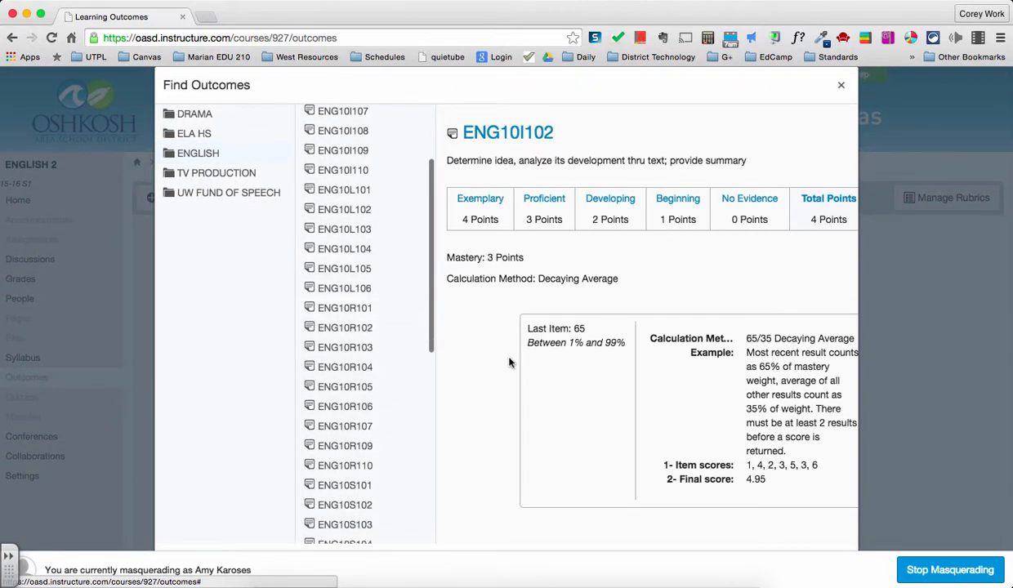
scroll(498, 355, "down", 3)
scroll(509, 362, "down", 2)
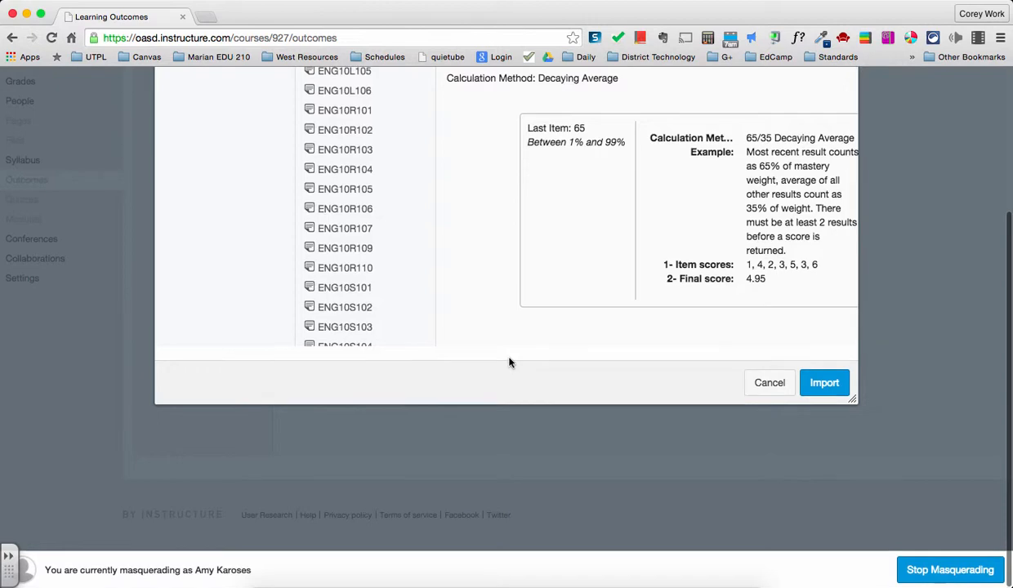
left_click(366, 189)
scroll(689, 375, "down", 4)
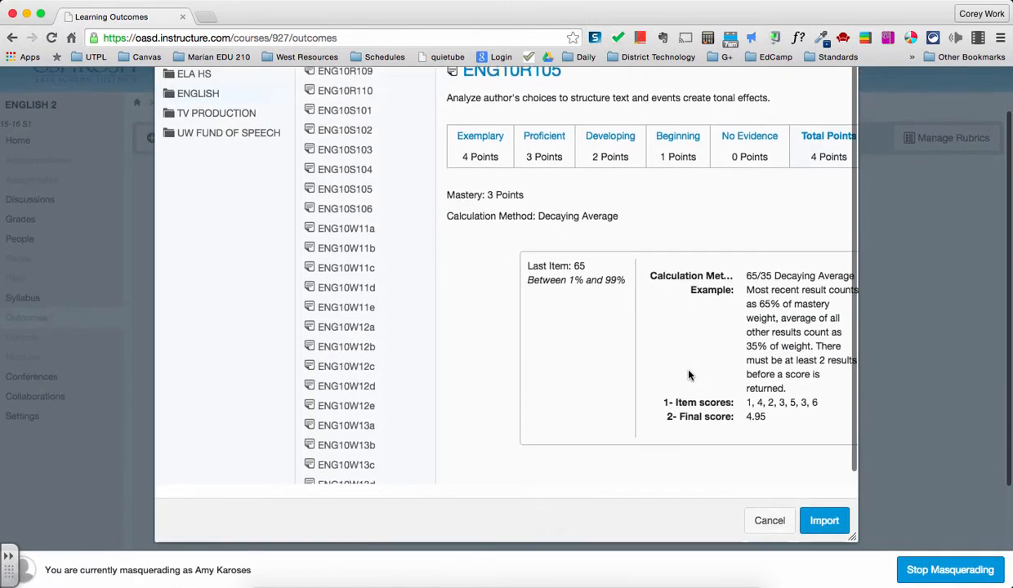
scroll(663, 330, "up", 4)
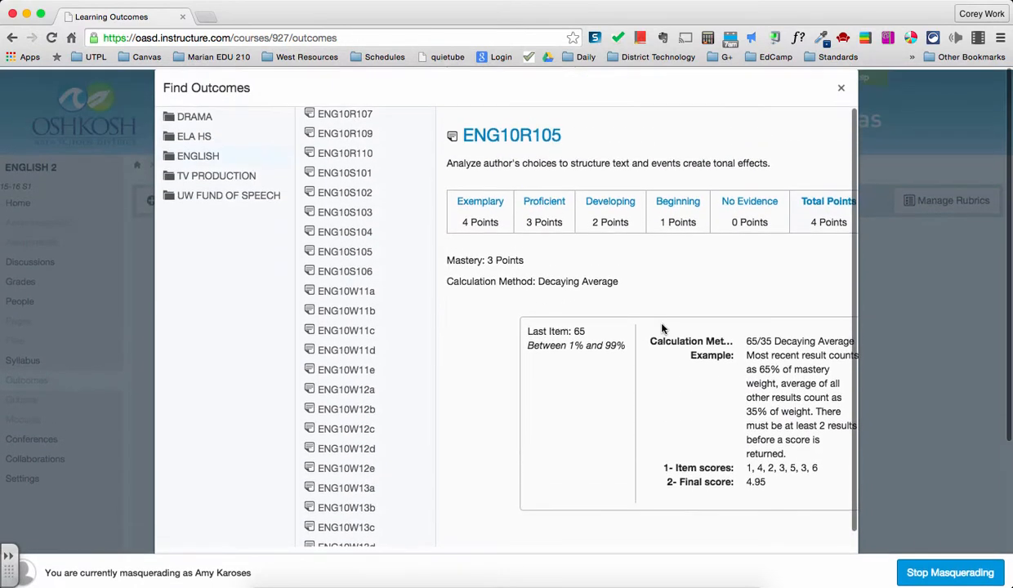
Select the entire ENGLISH outcome group and import it into the ENGLISH 2 course
left_click(177, 157)
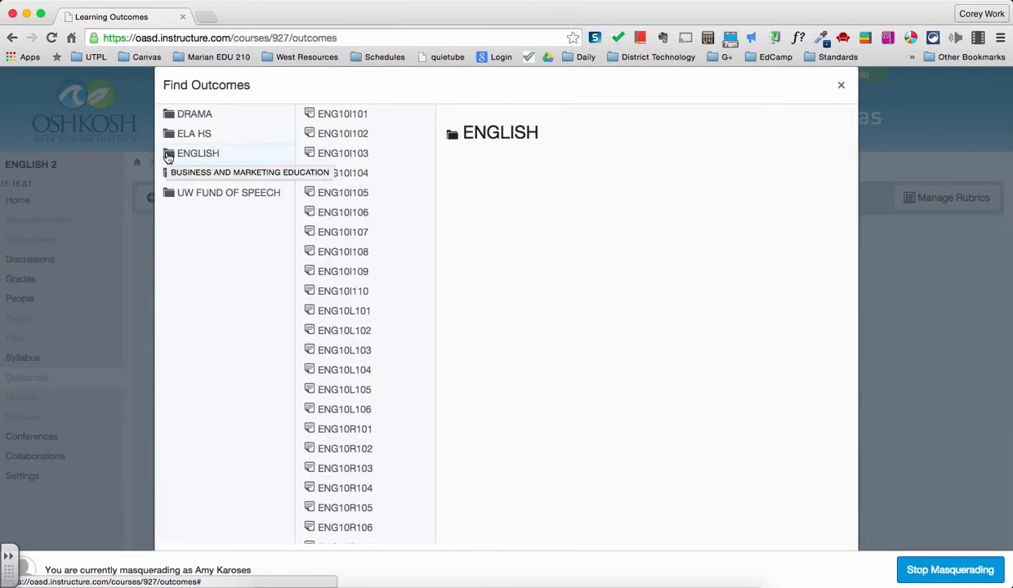
scroll(518, 274, "down", 3)
scroll(518, 273, "down", 1)
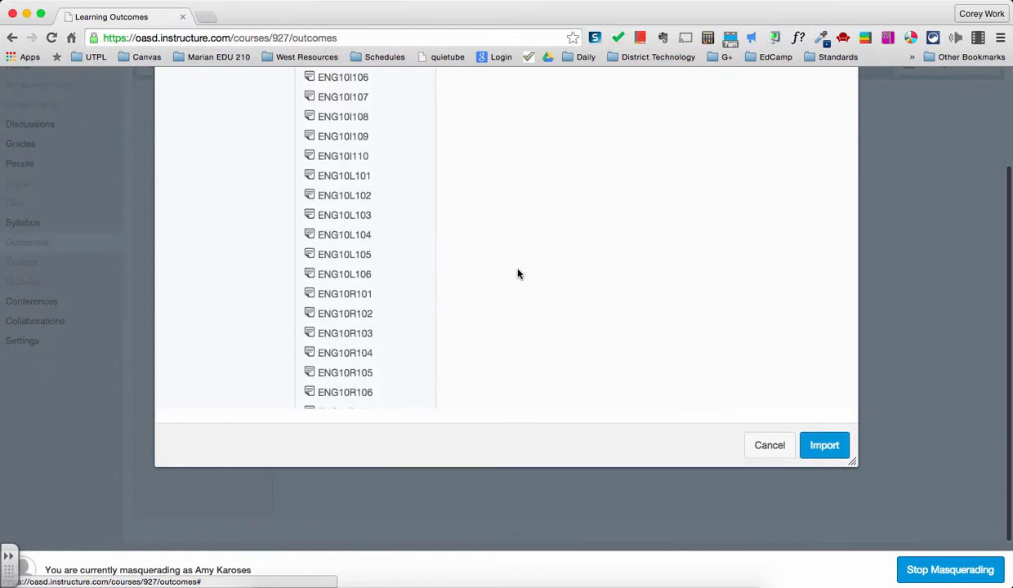
scroll(518, 274, "up", 4)
scroll(518, 274, "down", 1)
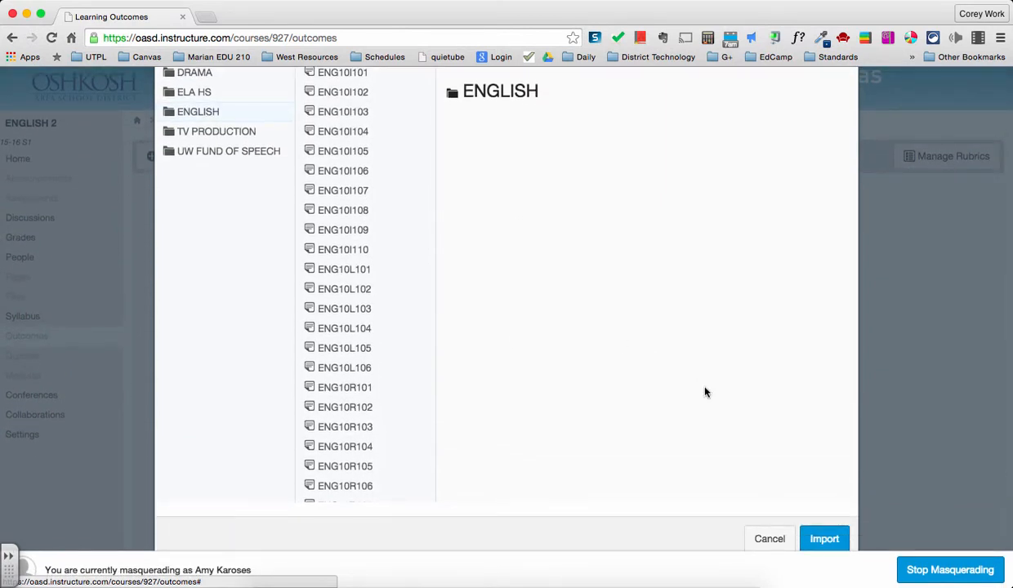
left_click(824, 541)
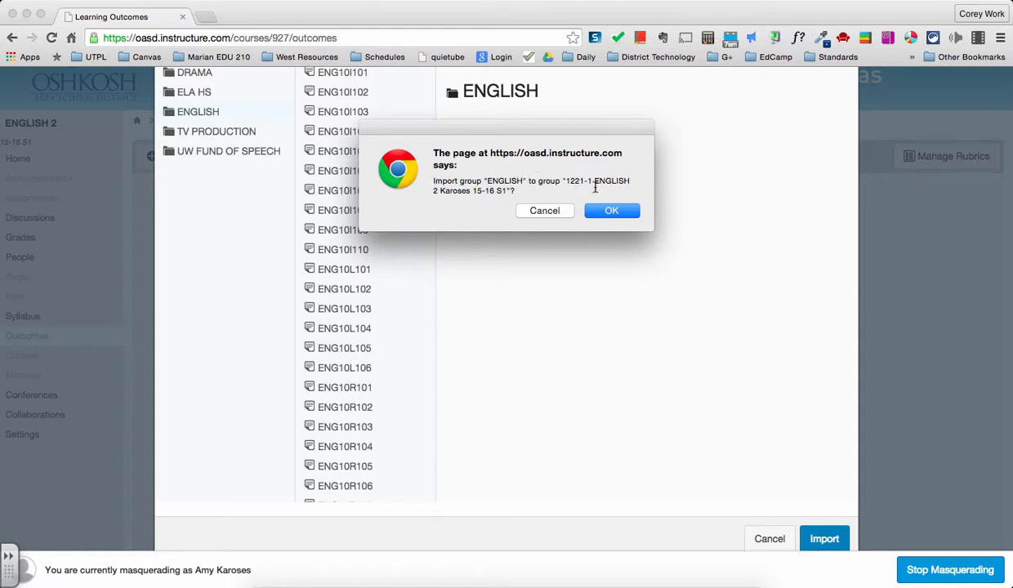
left_click(613, 214)
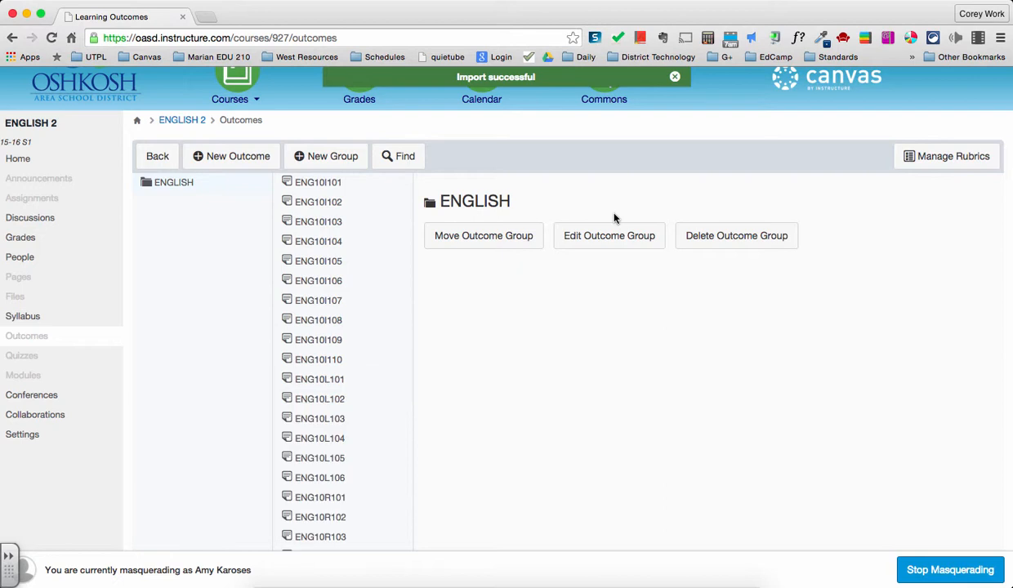
Visit the ENGLISH 2 course's Syllabus page, return to its Outcomes page and open the imported ENGLISH group
scroll(216, 282, "up", 1)
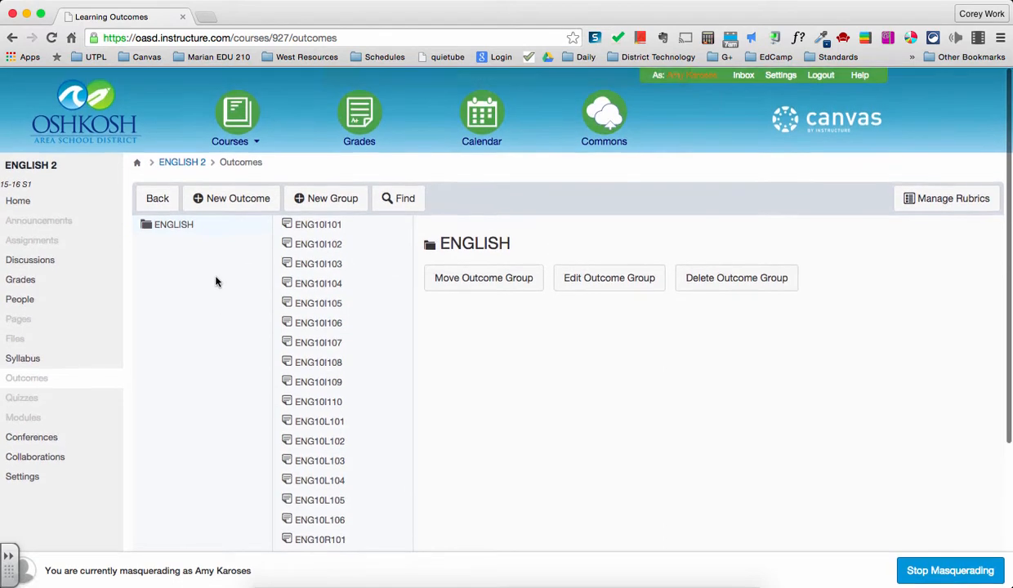
scroll(217, 282, "down", 1)
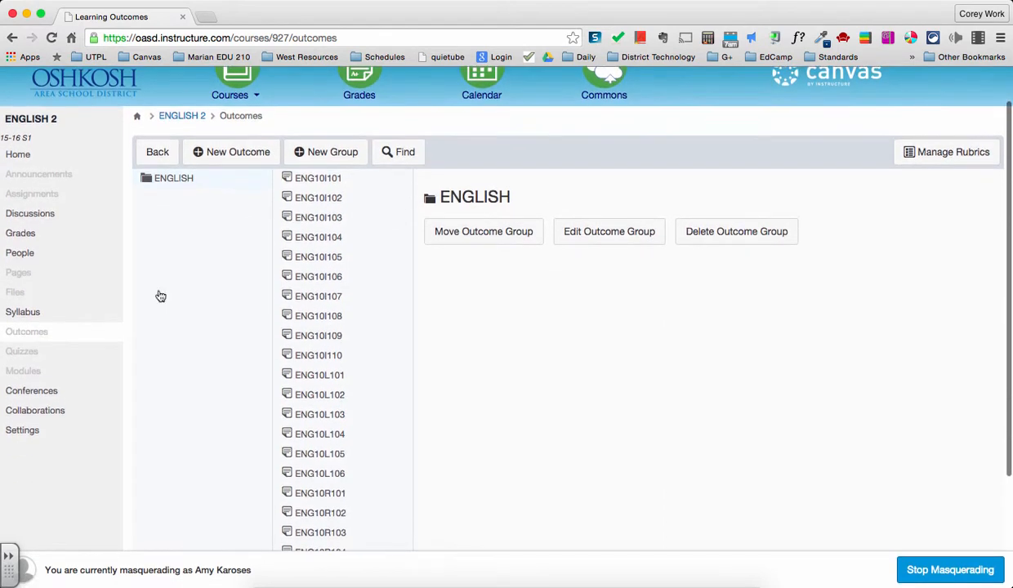
left_click(25, 313)
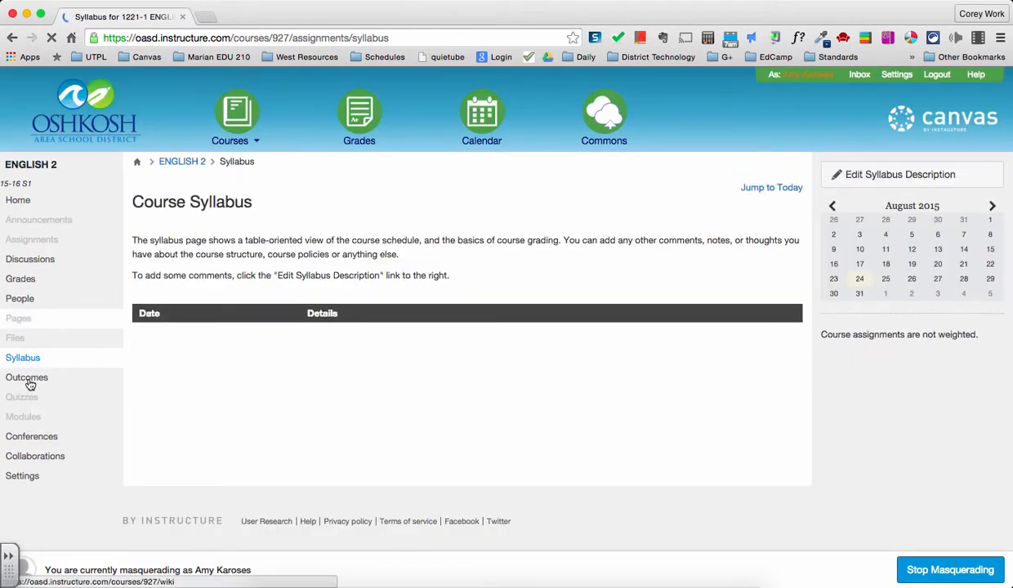
left_click(31, 384)
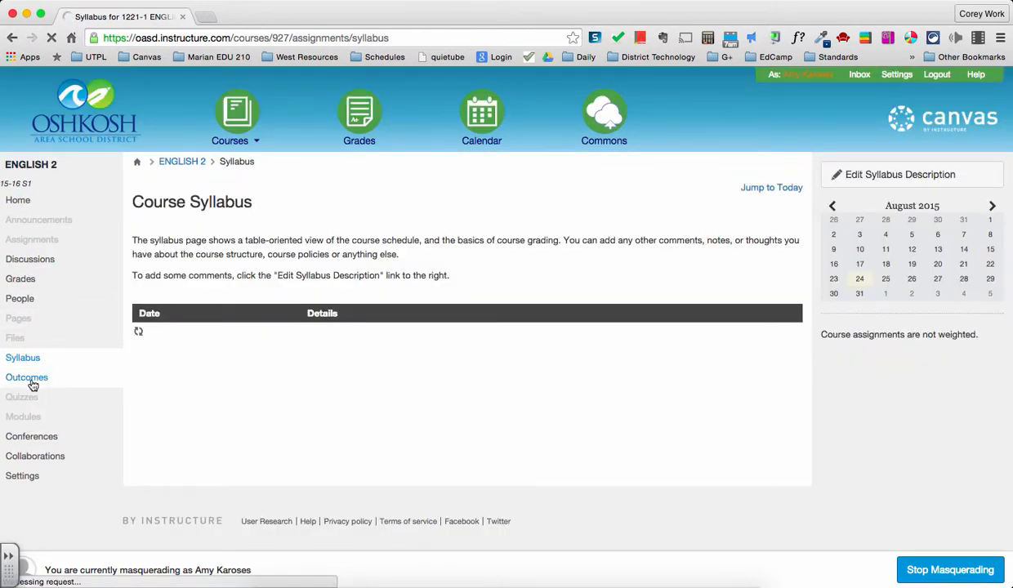
left_click(36, 384)
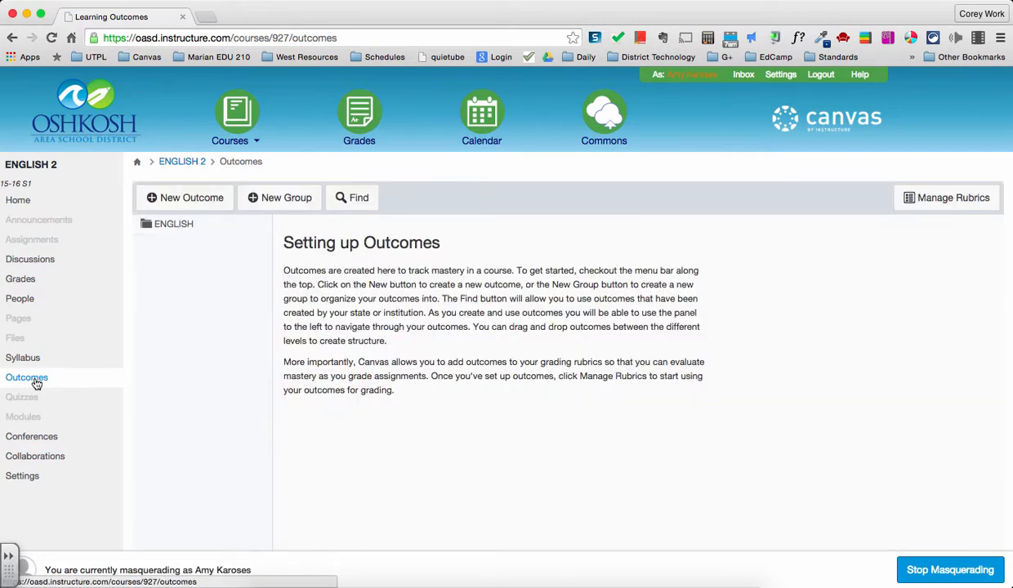
left_click(160, 231)
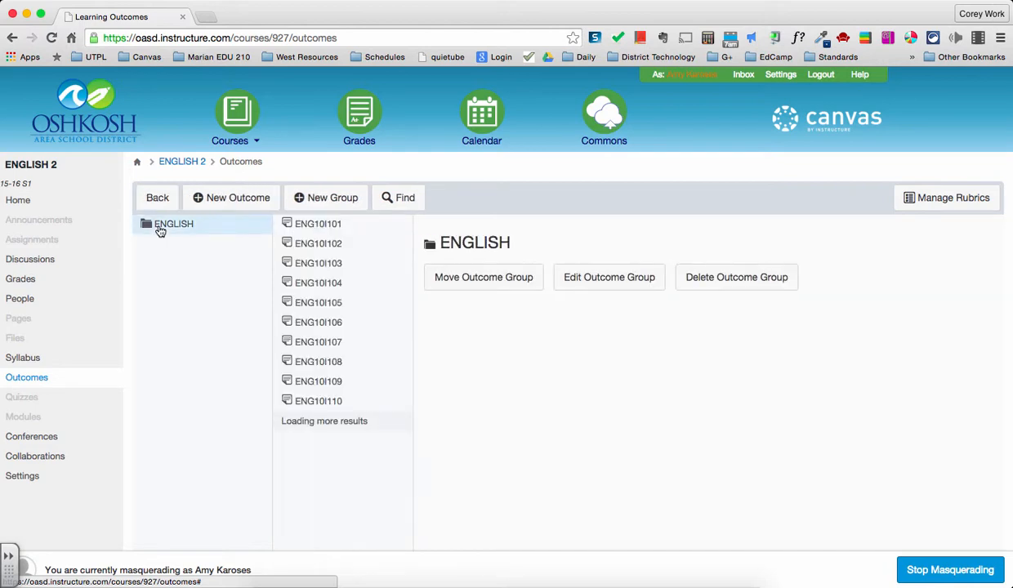
Review the descriptions and ratings of outcomes ENG10I101, ENG10I102, ENG10I106 and ENG10R103 in the course's ENGLISH group
left_click(325, 231)
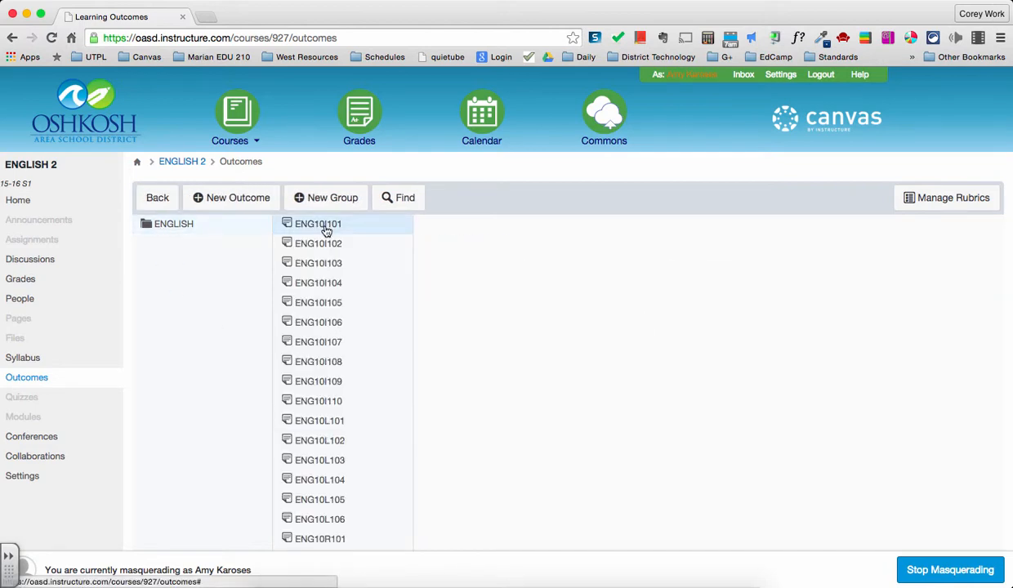
scroll(503, 367, "down", 1)
scroll(507, 378, "down", 1)
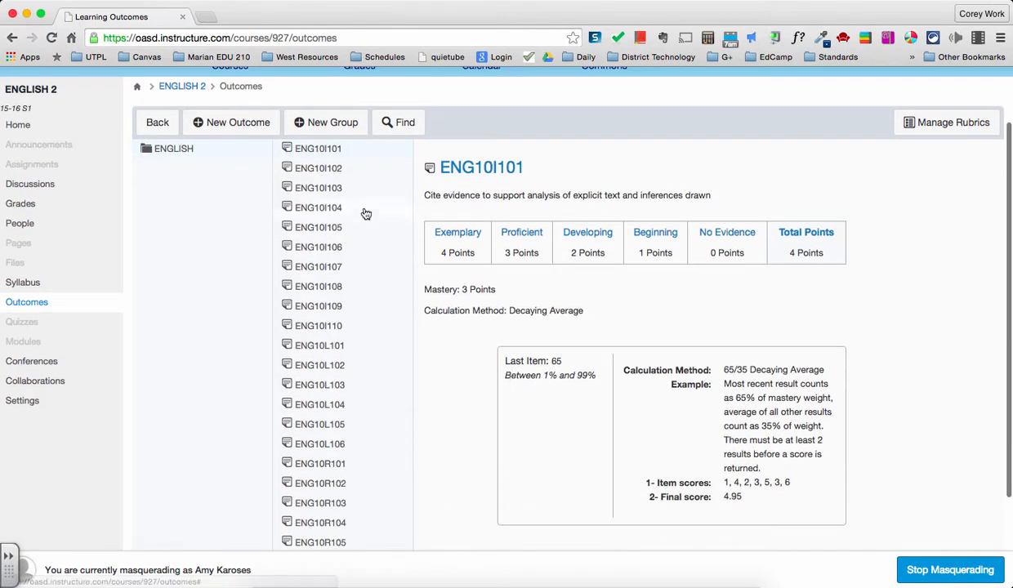
left_click(333, 170)
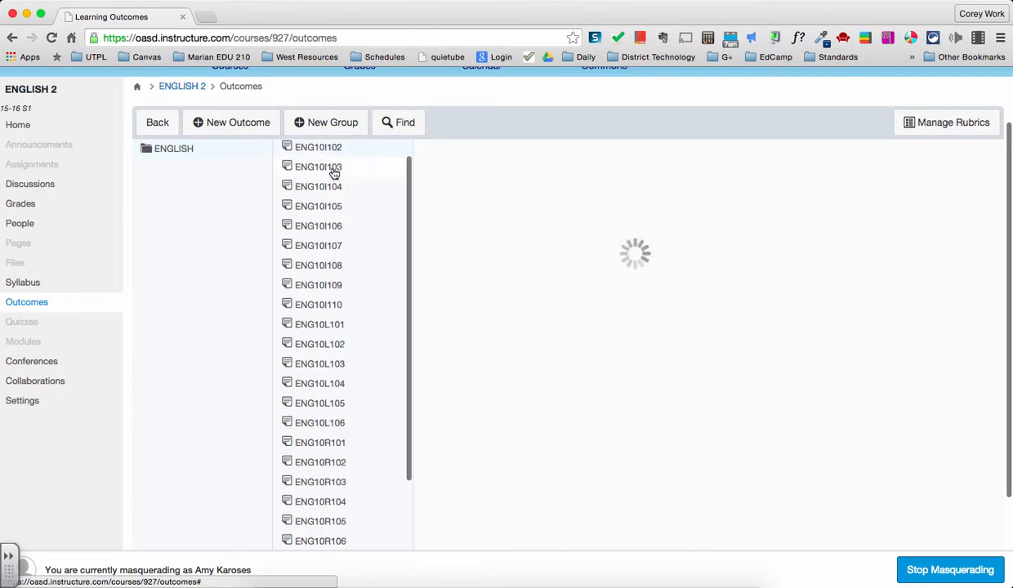
left_click(328, 227)
scroll(325, 300, "down", 2)
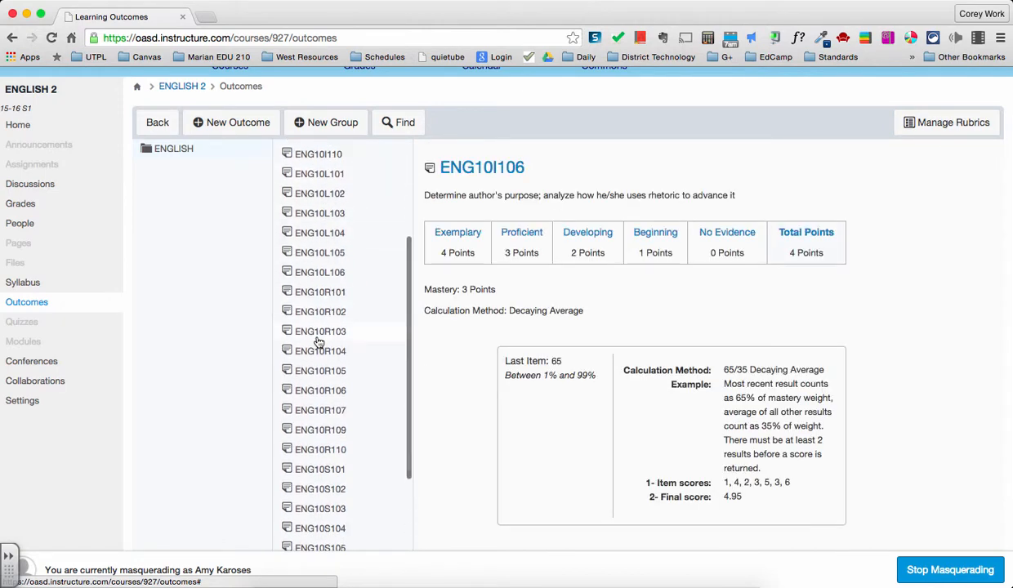
left_click(314, 328)
scroll(323, 292, "down", 2)
scroll(323, 293, "up", 6)
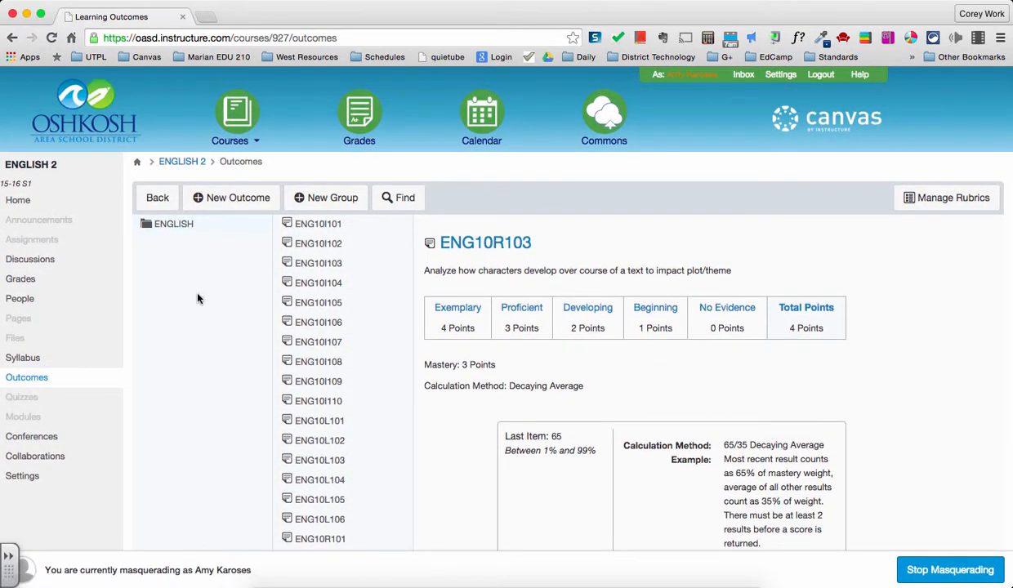
scroll(197, 298, "down", 3)
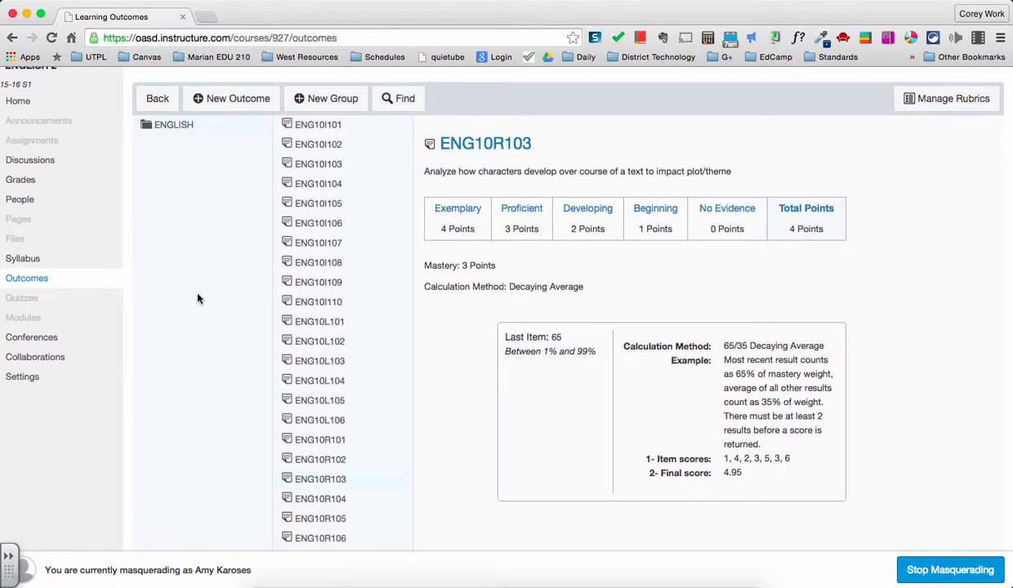
scroll(189, 287, "up", 3)
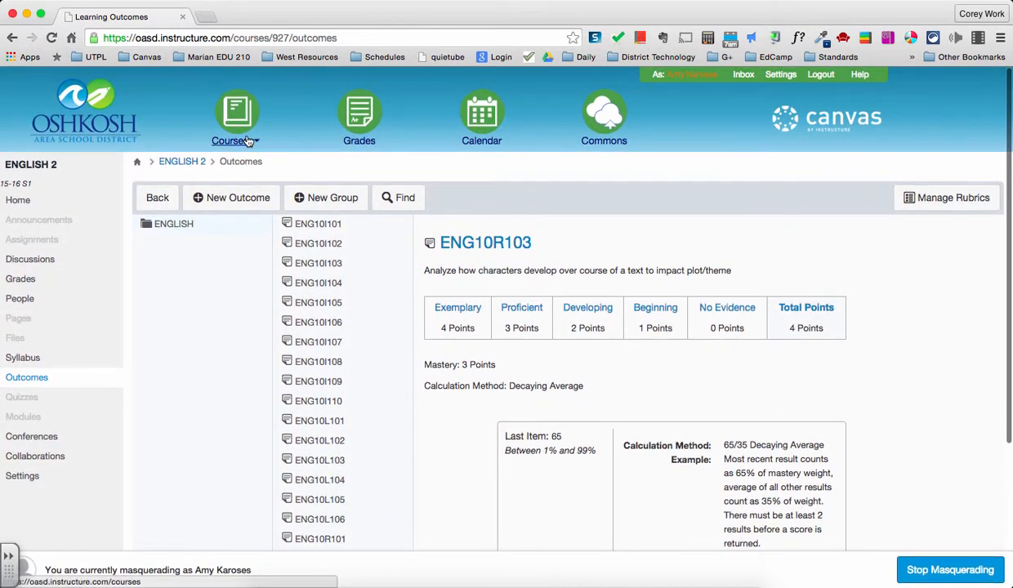
Switch to the JOURNALISM 2 (YEARBOOK) course and open its Outcomes page
mouse_move(249, 141)
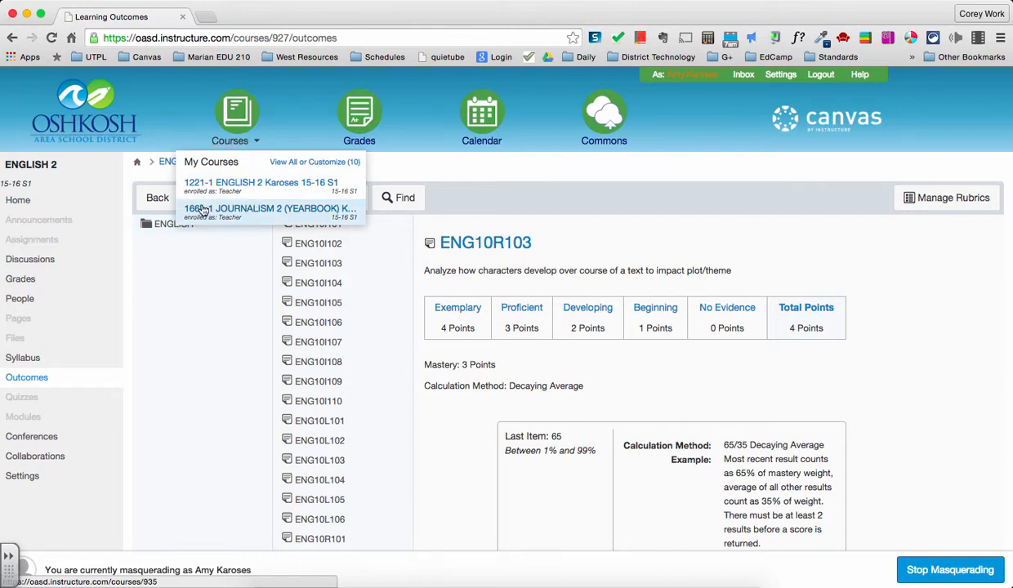
left_click(283, 211)
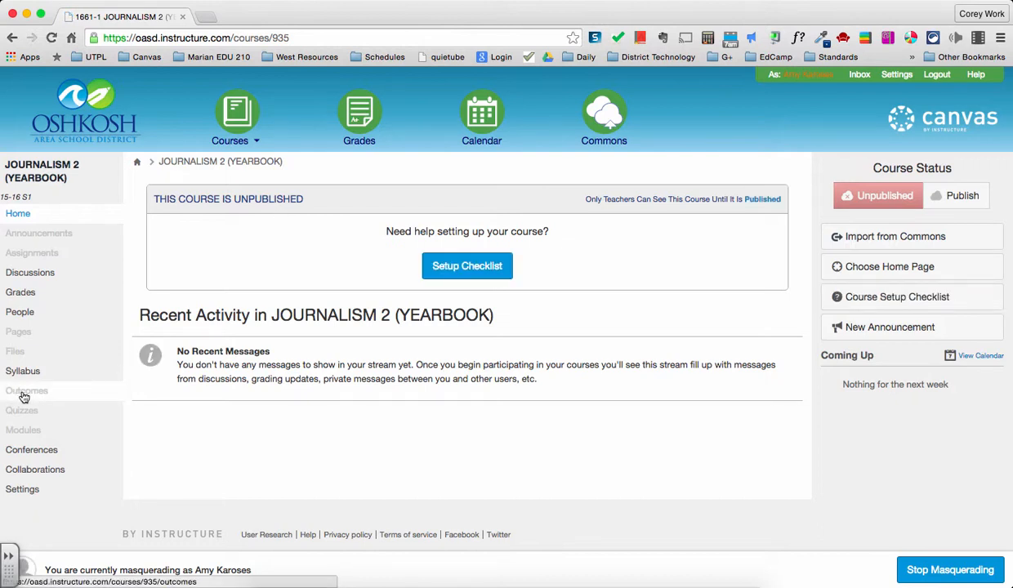
left_click(25, 396)
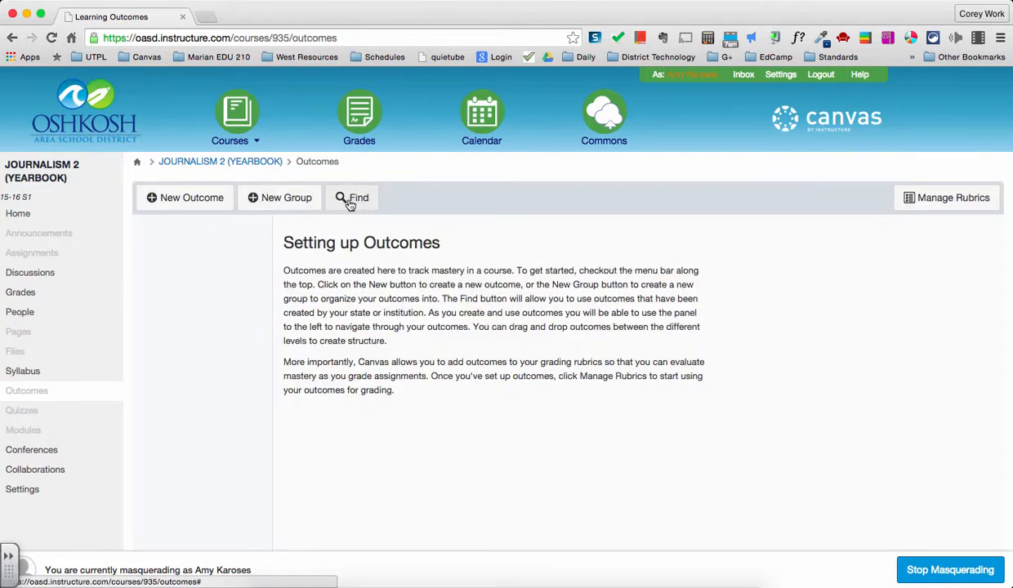
Find existing outcomes in Account Standards, going through the Oshkosh Area School District folder and its ENGLISH department to the ENGLISH subfolder
left_click(350, 204)
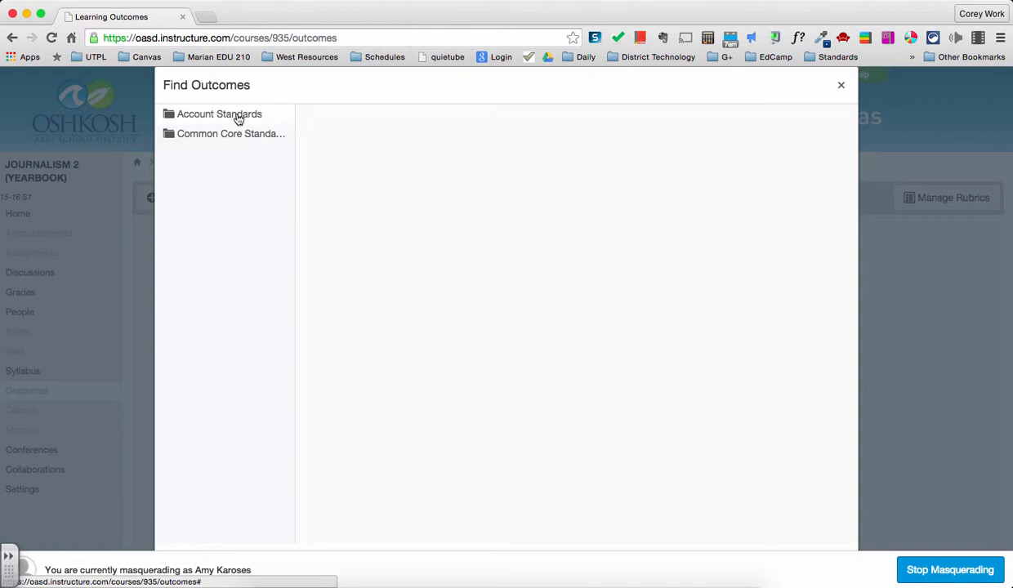
left_click(187, 118)
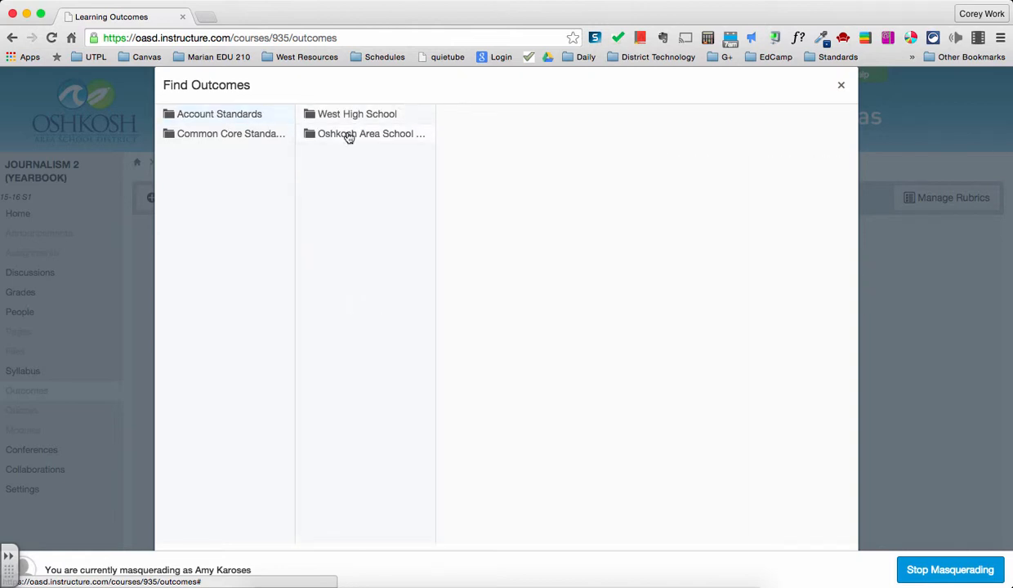
left_click(349, 135)
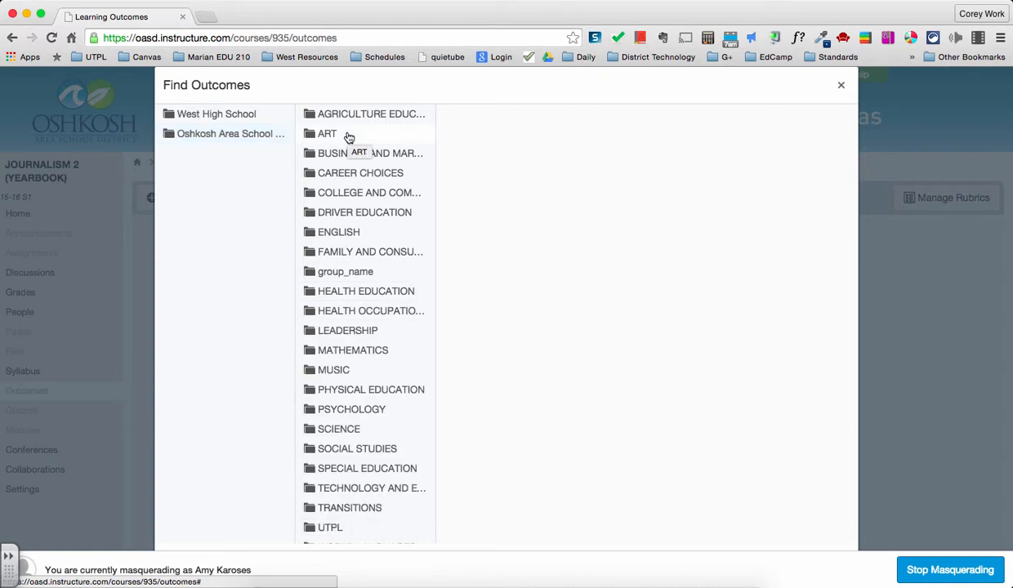
left_click(337, 234)
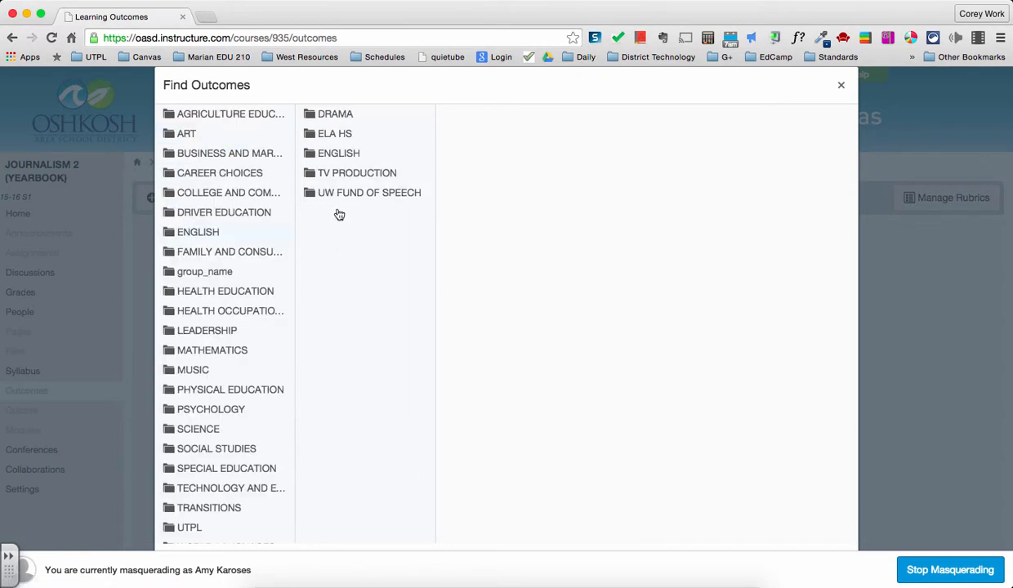
left_click(335, 156)
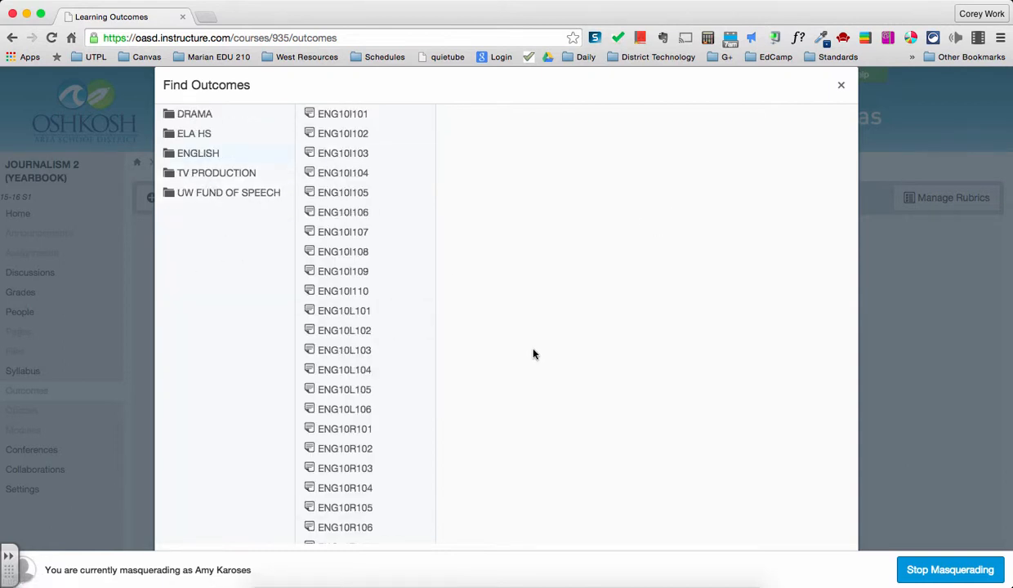
Import the whole ENGLISH outcome group into the JOURNALISM 2 (YEARBOOK) course and confirm the import
scroll(517, 337, "down", 3)
scroll(516, 338, "up", 2)
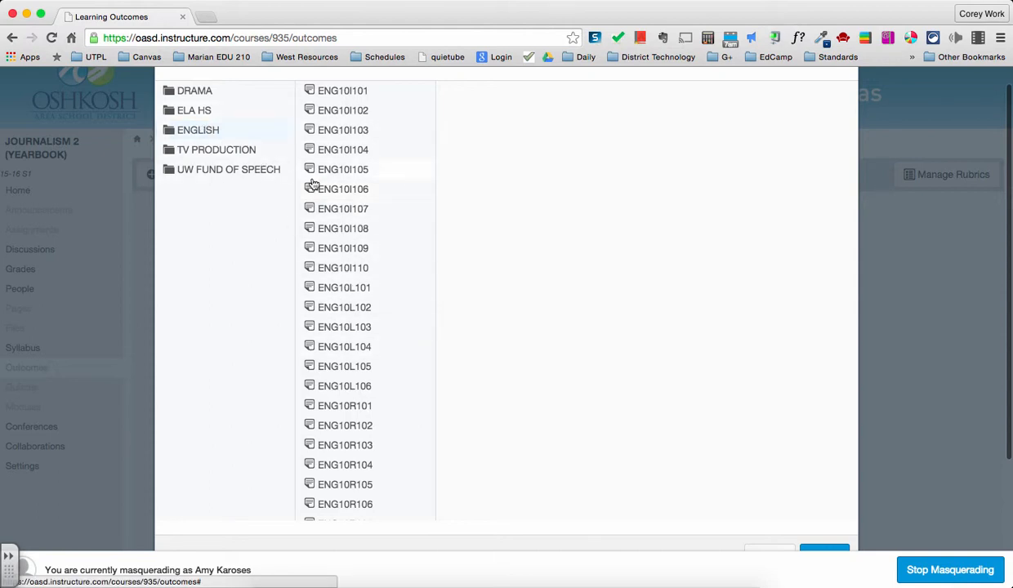
scroll(493, 285, "down", 3)
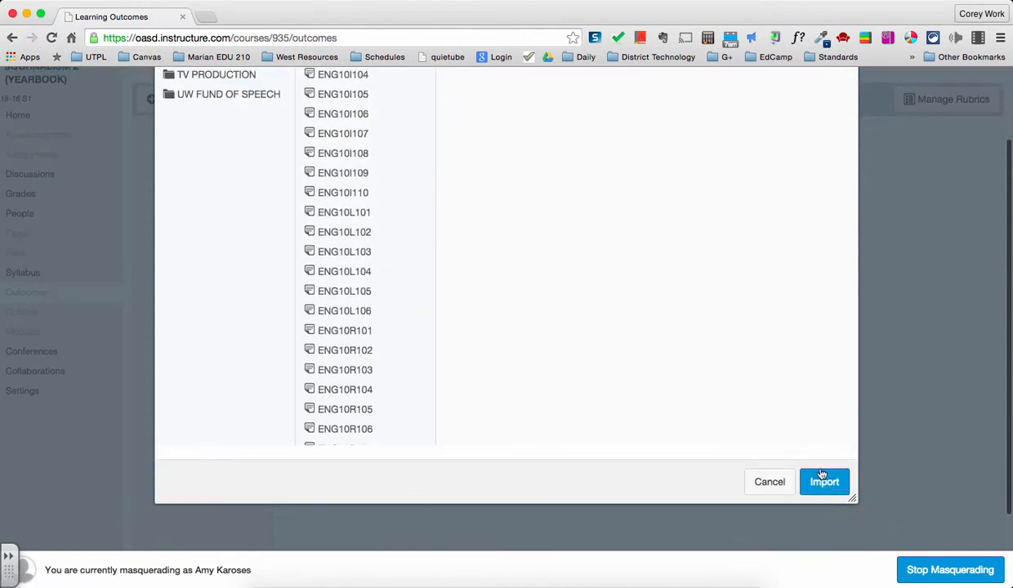
left_click(821, 488)
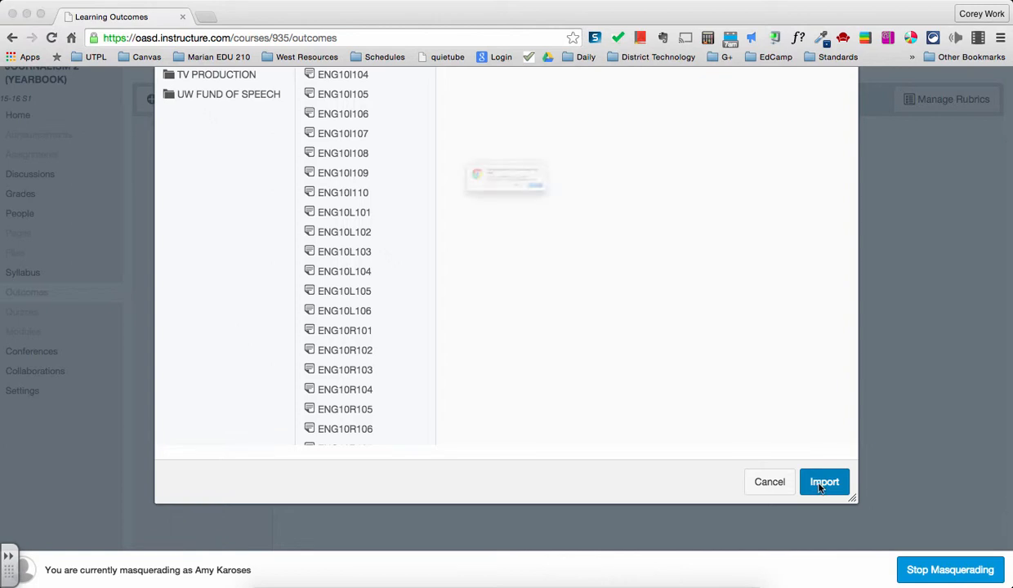
left_click(607, 211)
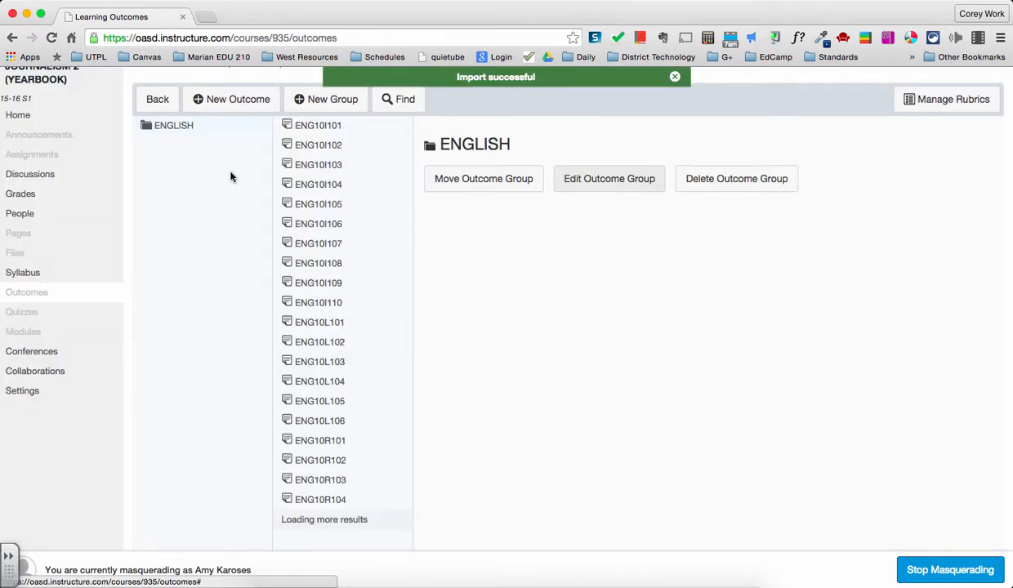
Reload the JOURNALISM 2 (YEARBOOK) course's Outcomes page, open its ENGLISH group and look through the imported outcomes
scroll(226, 226, "up", 3)
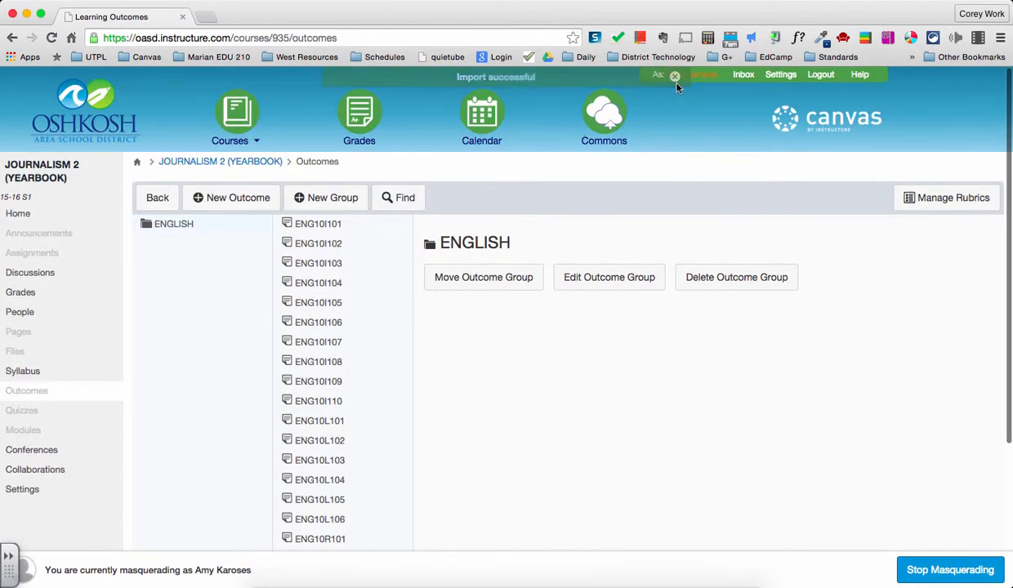
left_click(32, 370)
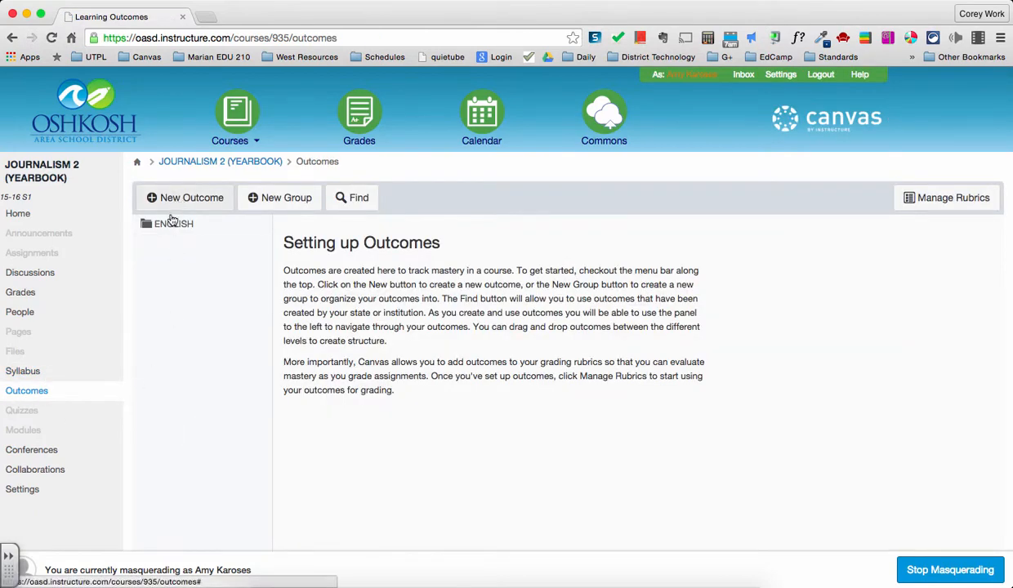
left_click(166, 225)
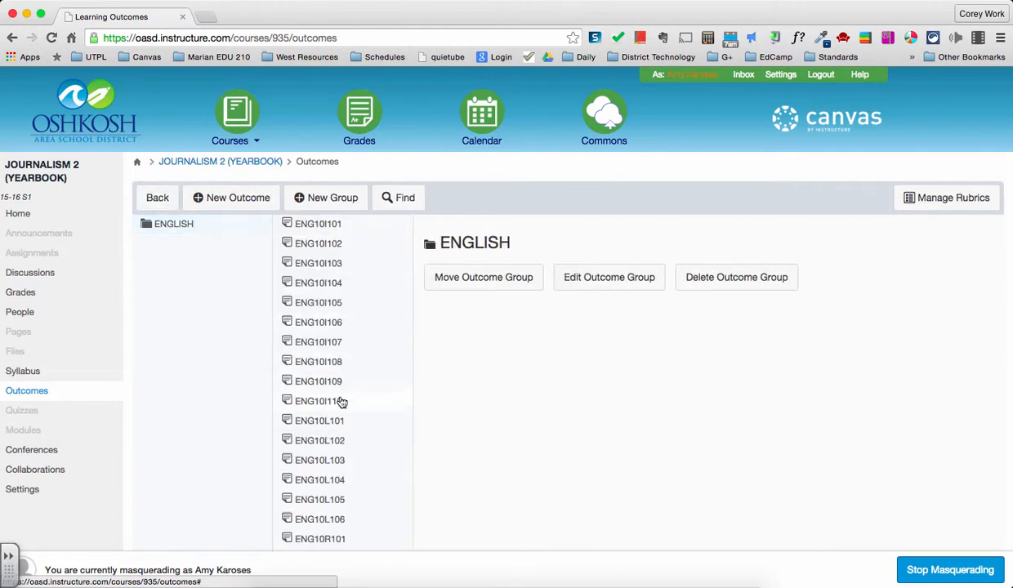
scroll(341, 402, "down", 5)
scroll(341, 402, "down", 4)
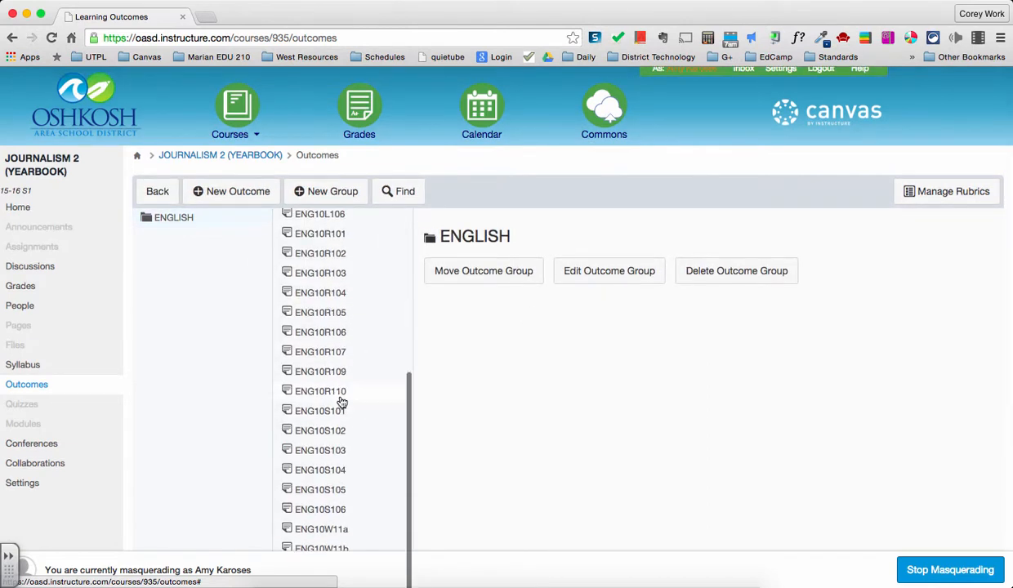
scroll(342, 402, "up", 5)
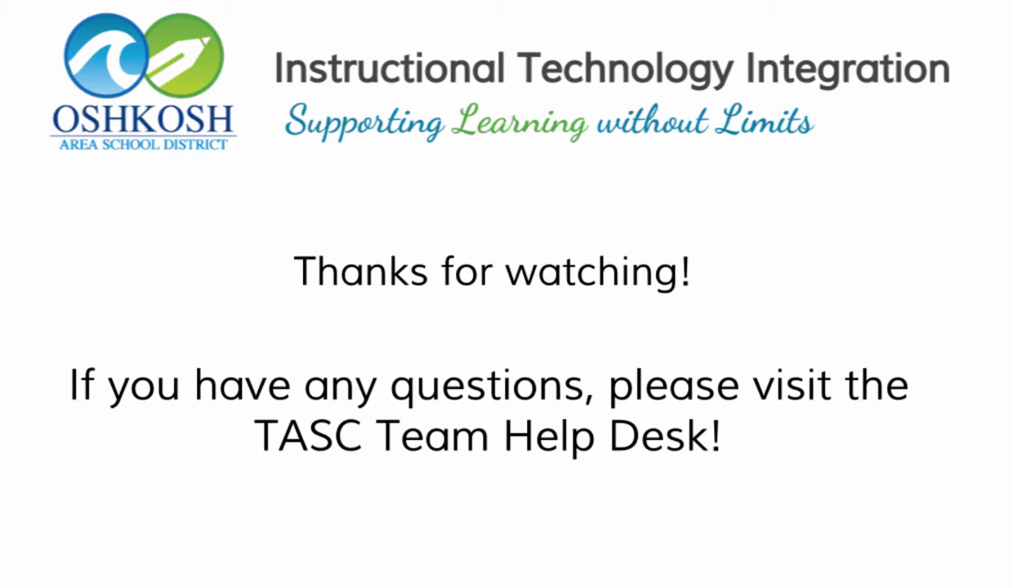